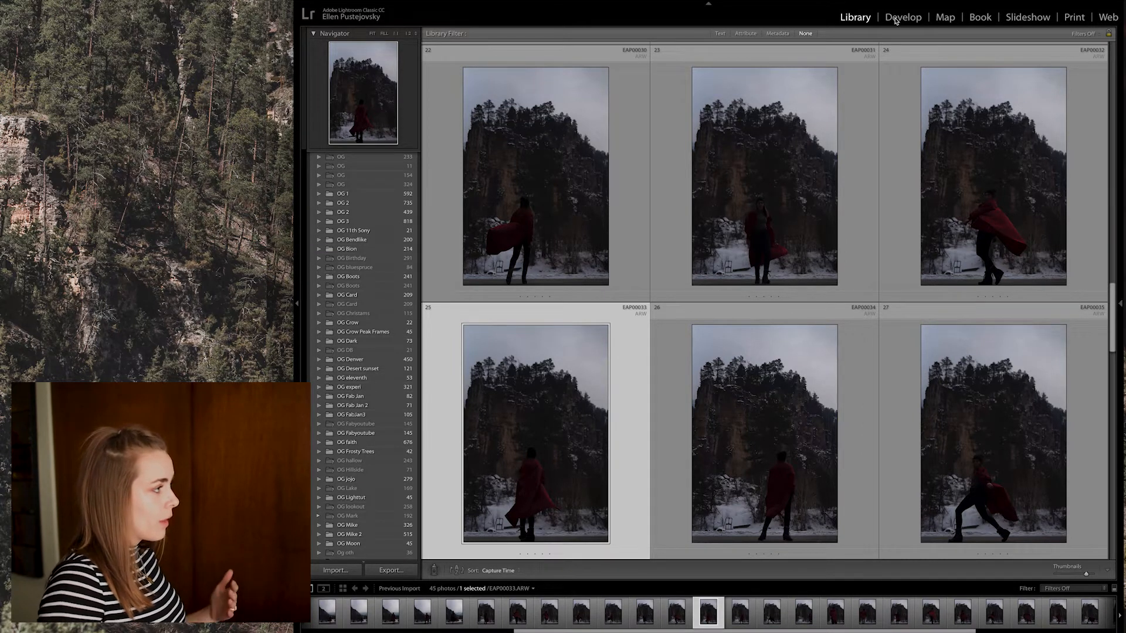
Step: Open photo EAP00033 for developing and set Exposure to +0.60, Contrast +24, Highlights +12, Shadows +75 and temperature 5,481
left_click(895, 19)
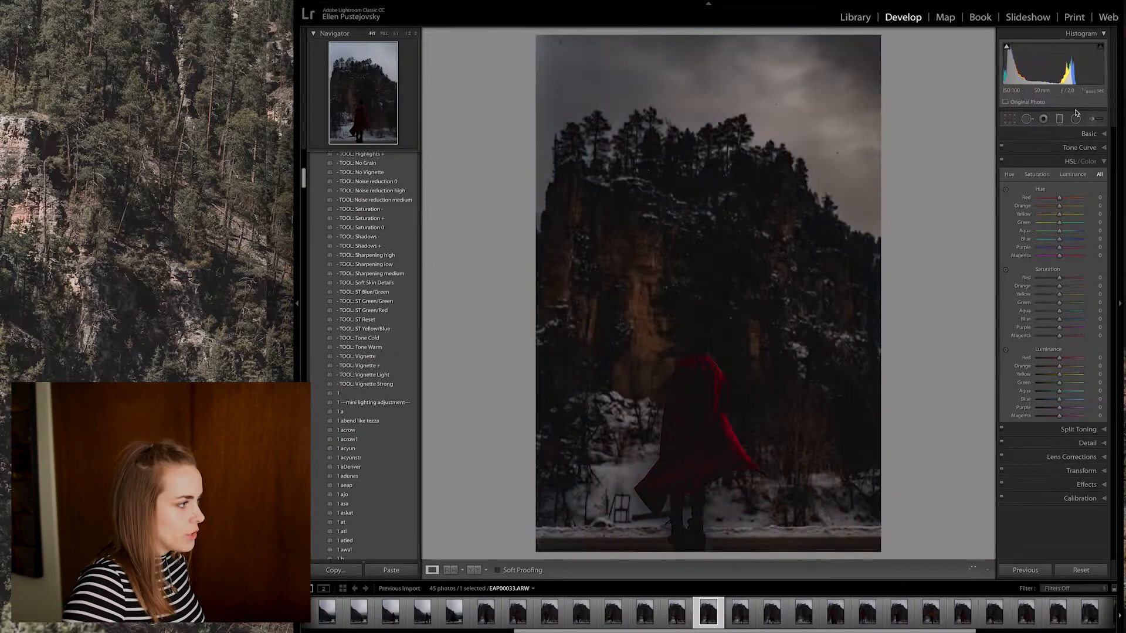
left_click(1105, 135)
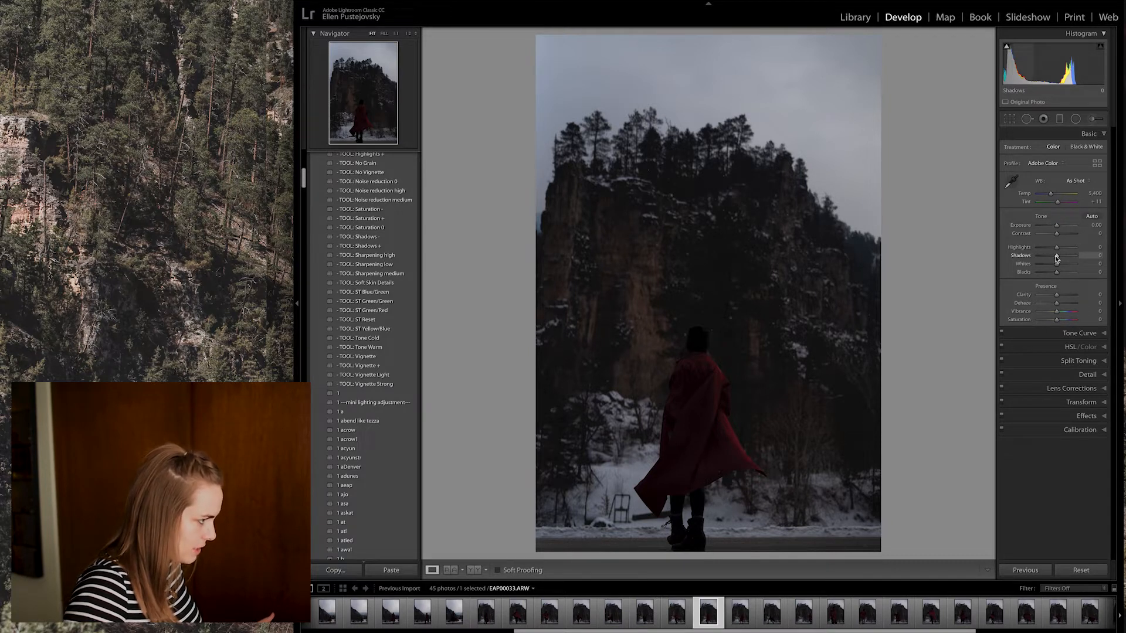
mouse_move(1058, 259)
left_mouse_down()
mouse_move(1073, 260)
mouse_move(1060, 250)
left_mouse_up()
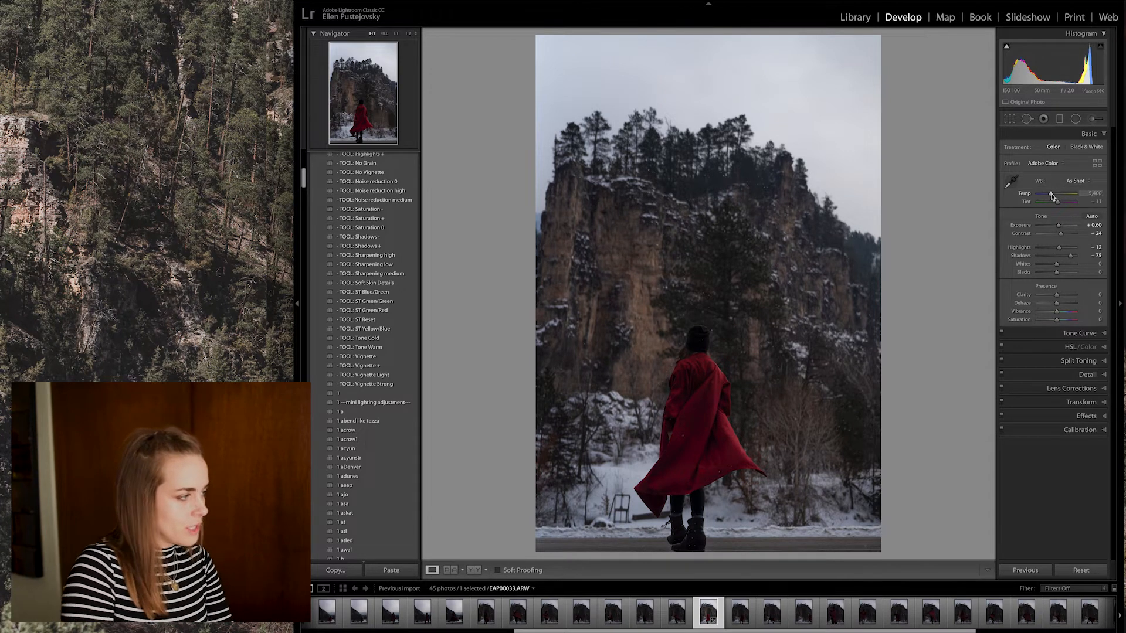
left_click_drag(1052, 197, 1054, 198)
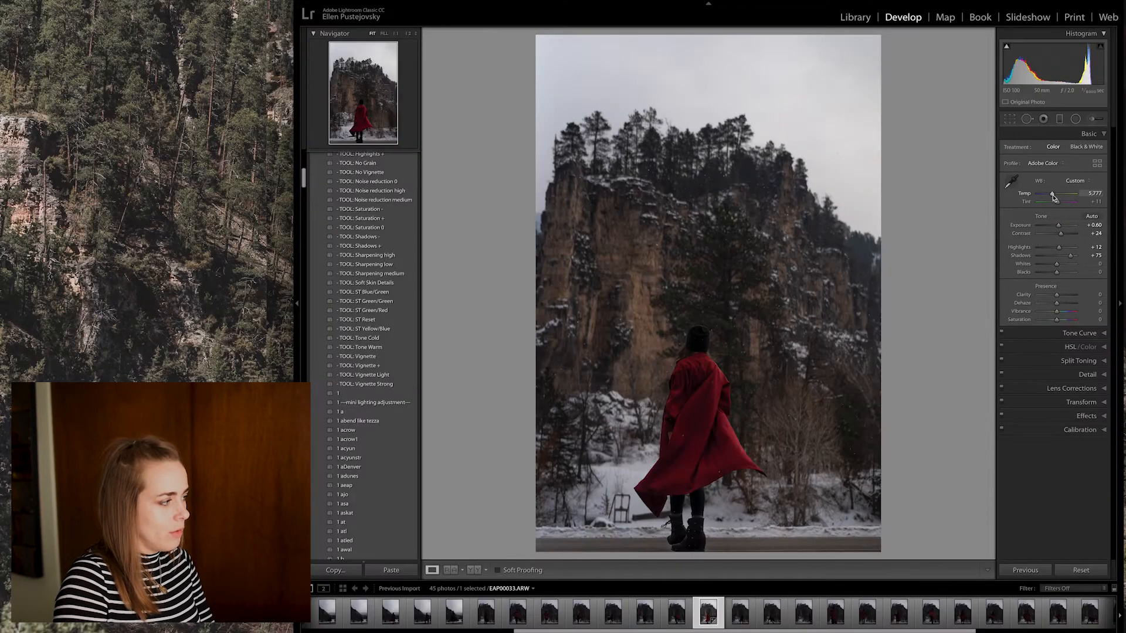
left_click_drag(1053, 198, 1053, 198)
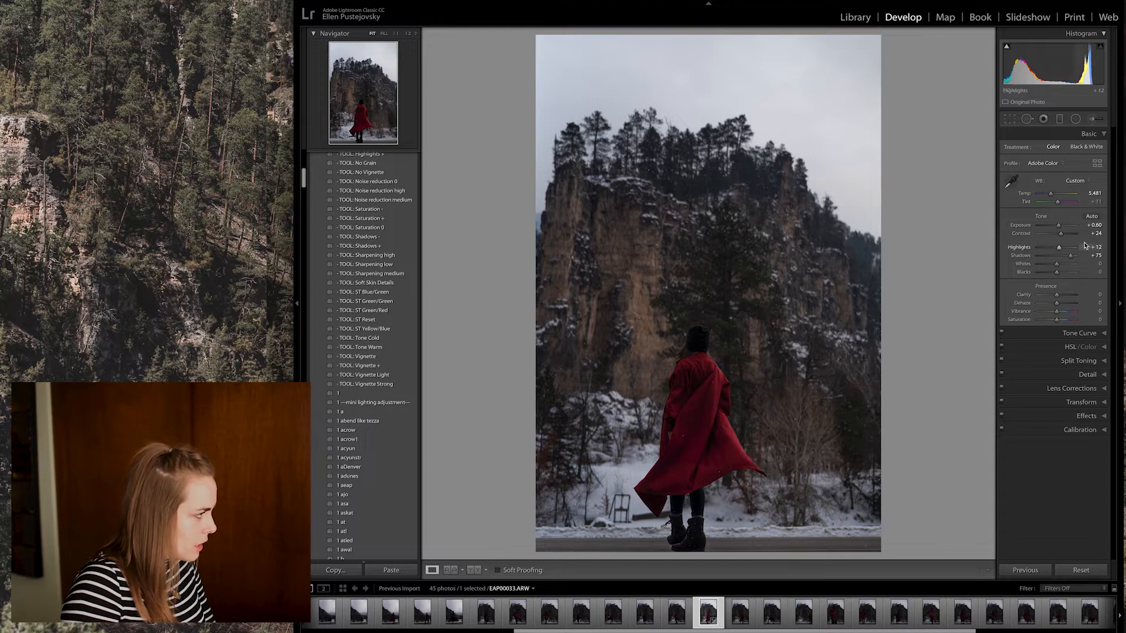
Step: Refine the basic tone with Exposure +0.75, Highlights -11, Whites +25 and Dehaze +22
left_click_drag(1062, 228, 1060, 227)
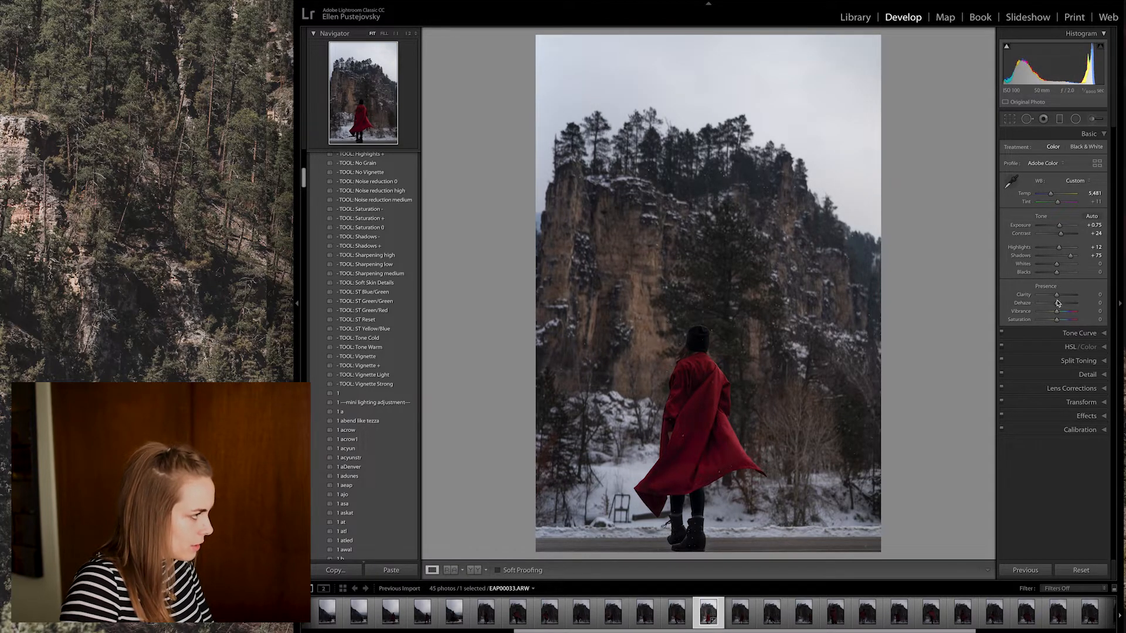
mouse_move(1056, 264)
left_mouse_down()
mouse_move(1042, 252)
mouse_move(1054, 252)
left_mouse_up()
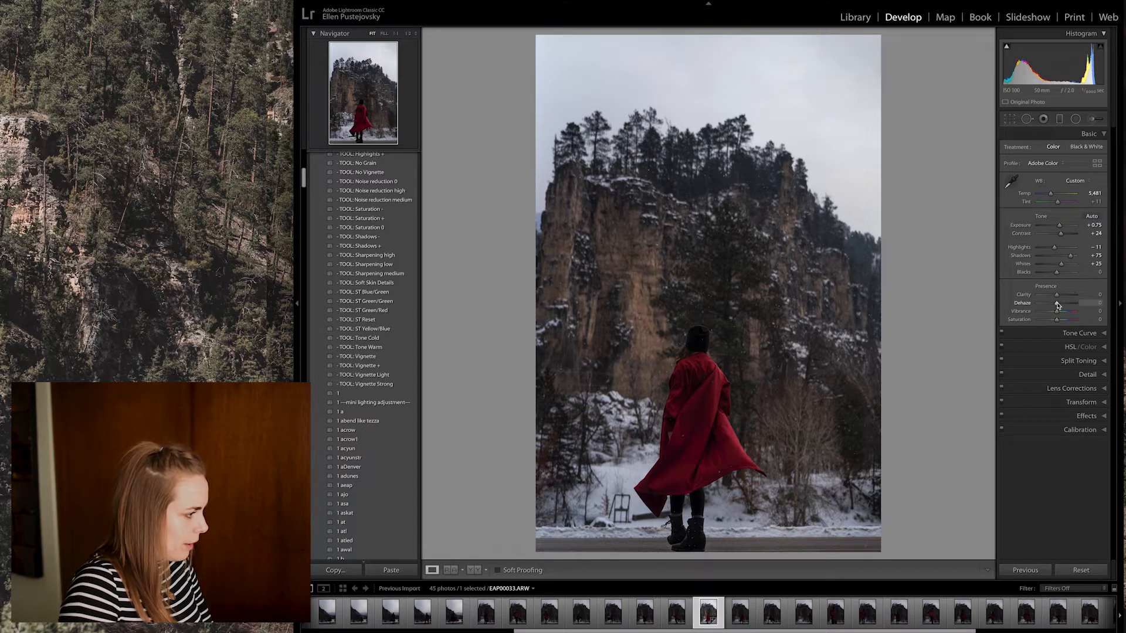
left_click_drag(1057, 305, 1061, 304)
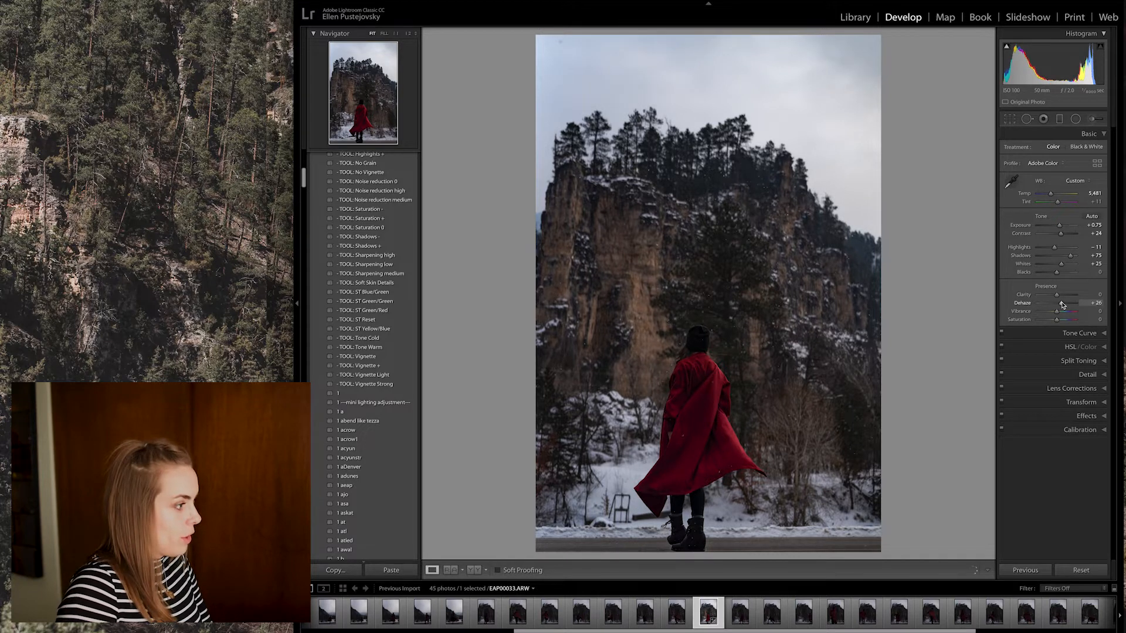
left_click_drag(1061, 305, 1062, 305)
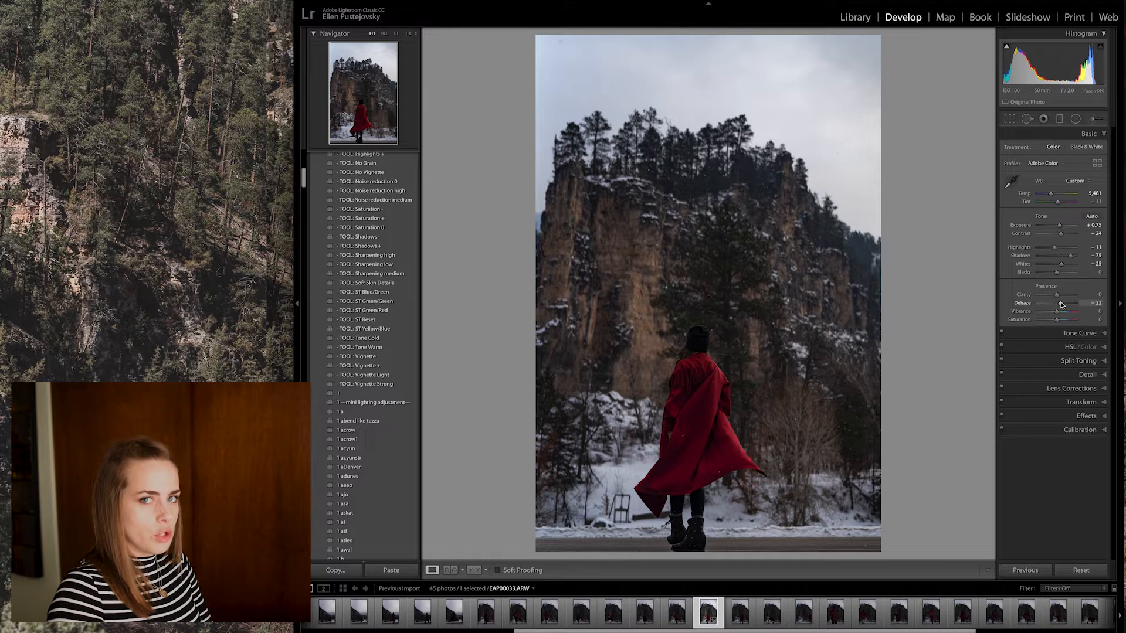
Step: Enable lens profile corrections for the photo
left_click(1105, 390)
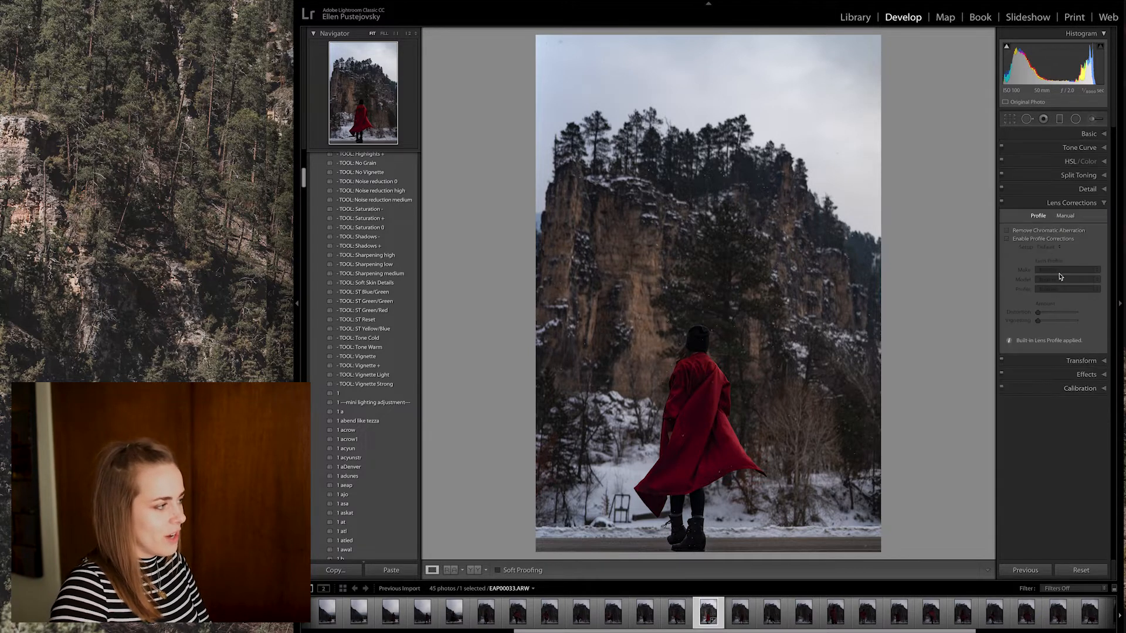
left_click(1007, 240)
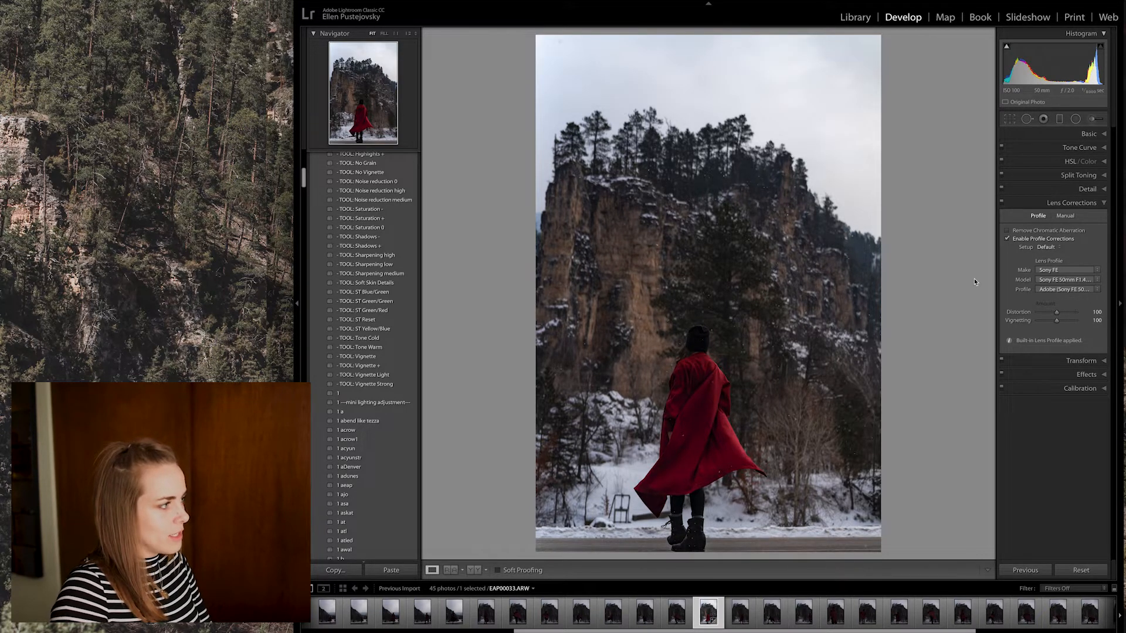
Step: Add an upper-midtone point and a shadow point to the RGB tone curve and fine-tune the shadow point's height
left_click(1103, 134)
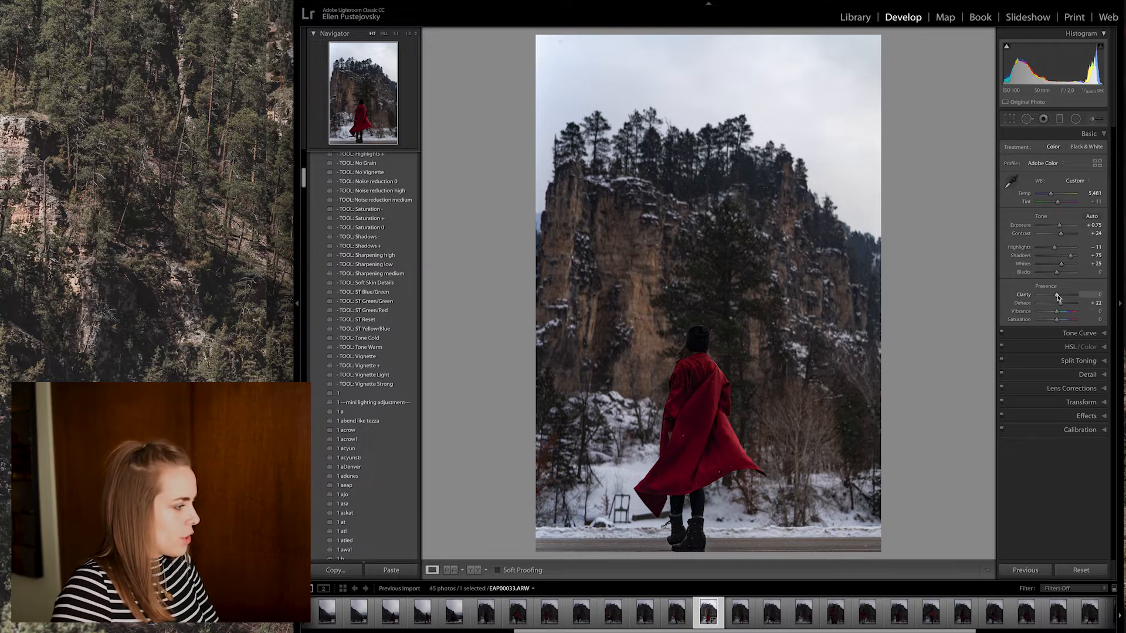
left_click(1082, 333)
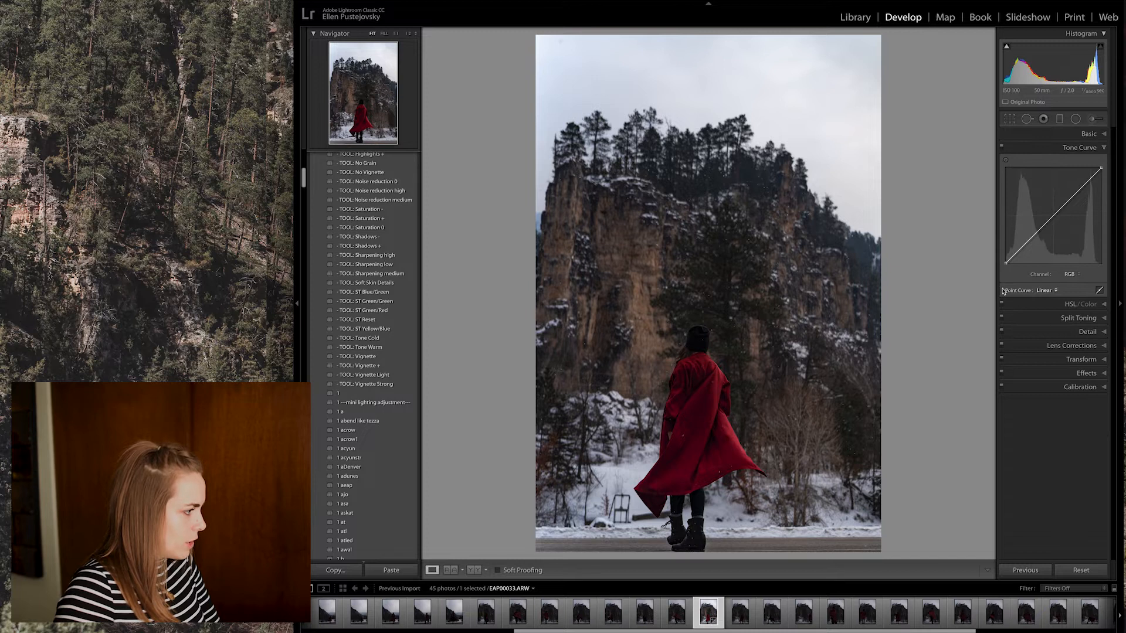
left_click_drag(1006, 264, 1032, 231)
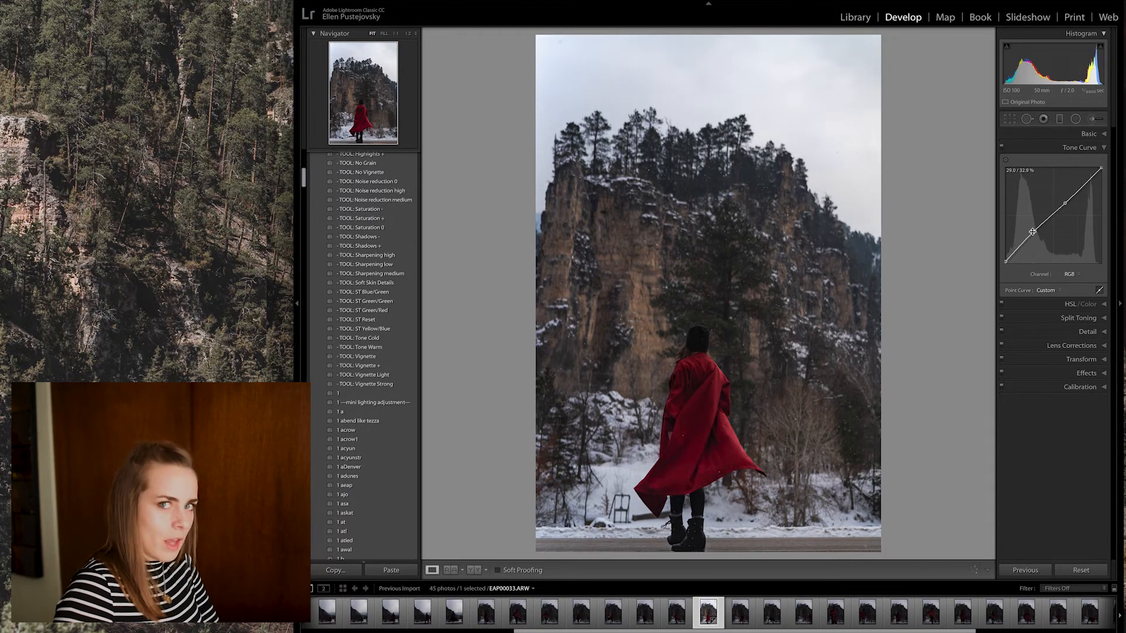
left_click_drag(1032, 232, 1033, 236)
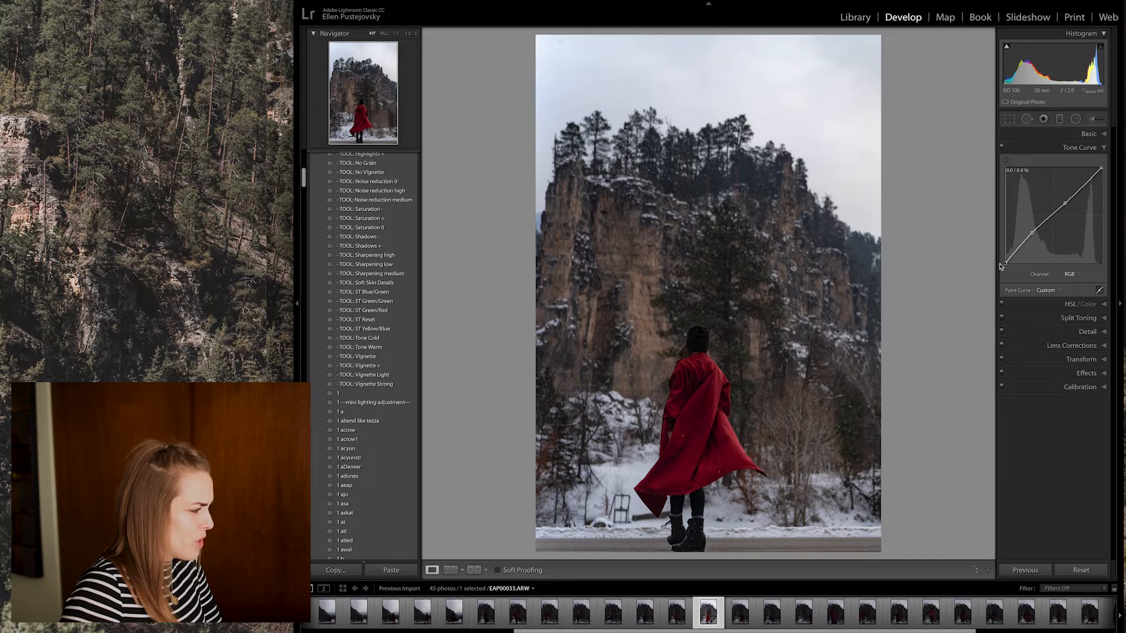
Step: Set the HSL luminance to Red +64, Orange +89, Yellow +66, Green +5, Aqua +3 and Blue -42
left_click(1105, 305)
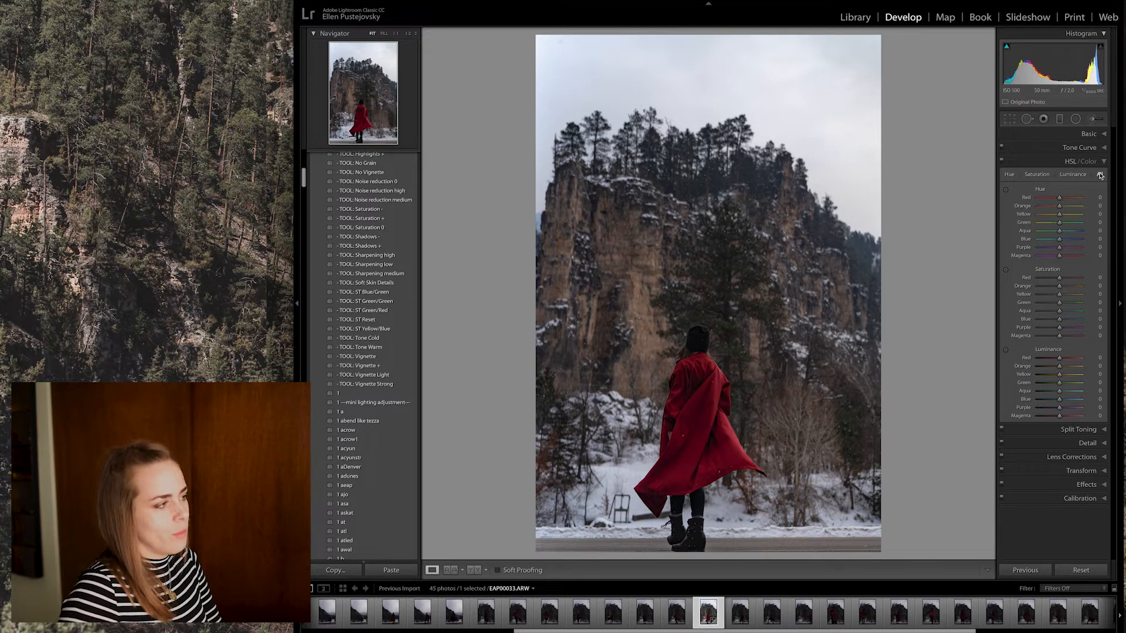
left_click(1009, 175)
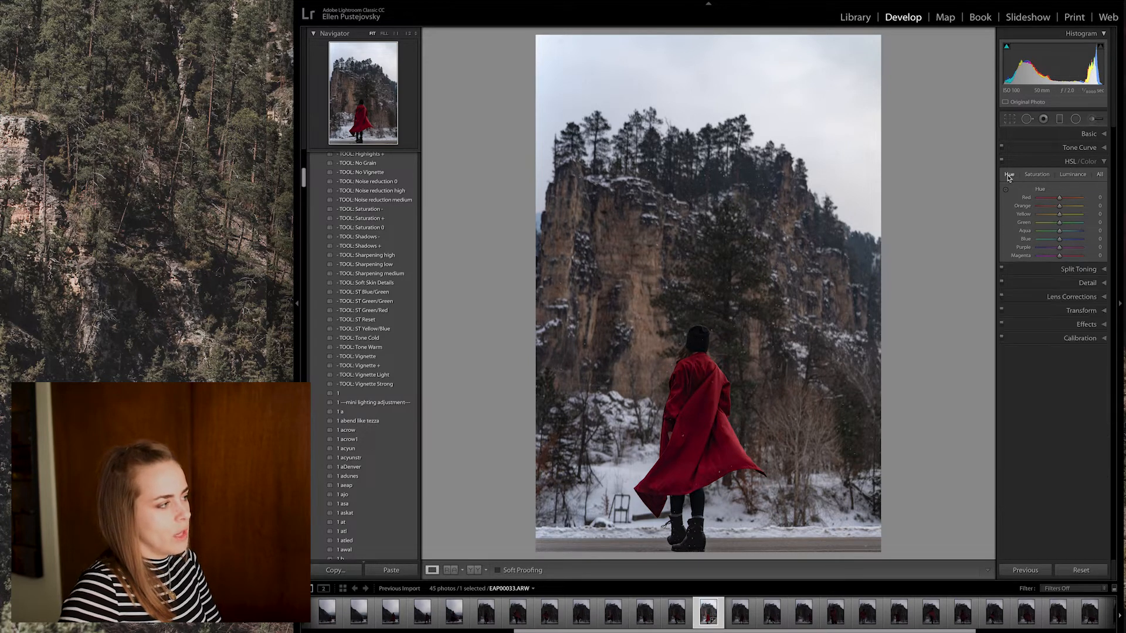
left_click(1043, 176)
left_click(1073, 175)
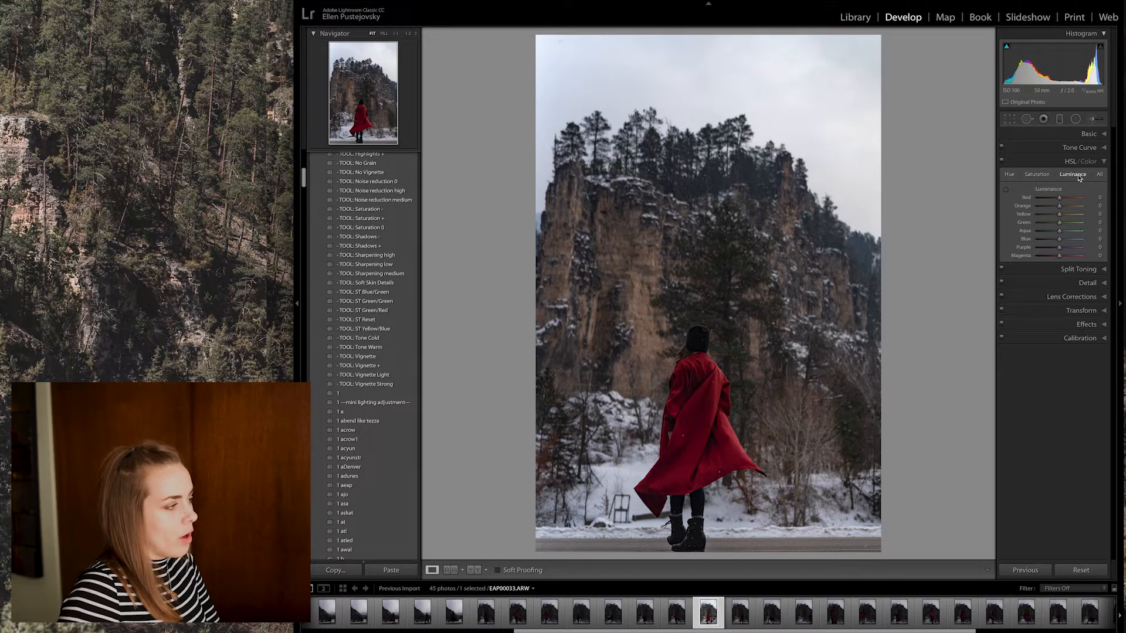
left_click(1098, 175)
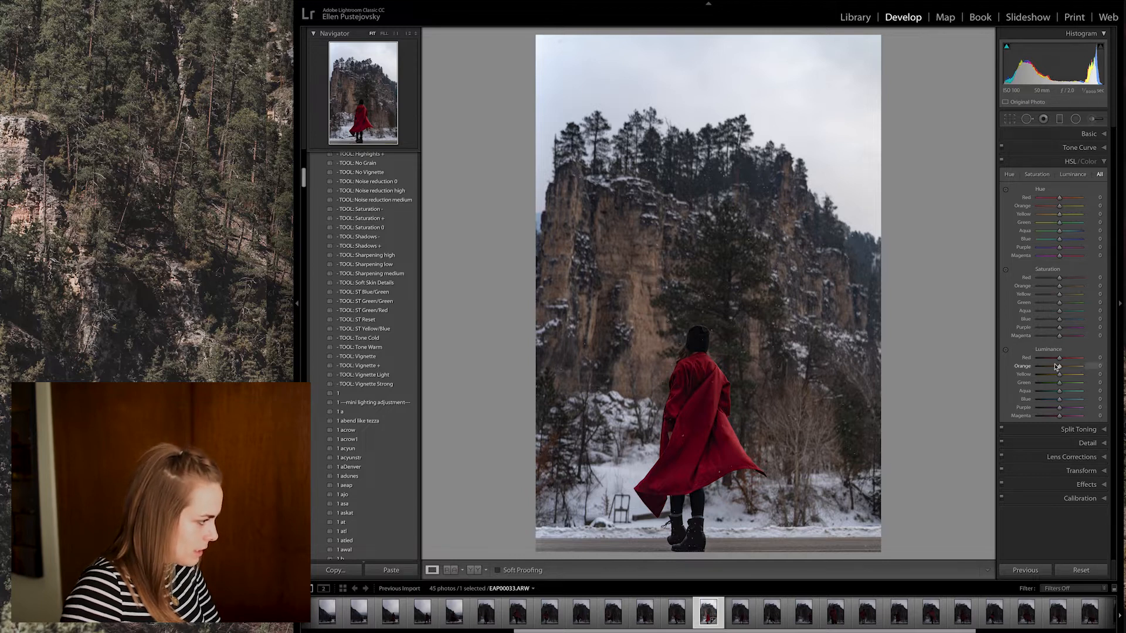
mouse_move(1060, 362)
left_mouse_down()
mouse_move(1071, 364)
mouse_move(1032, 371)
mouse_move(1084, 377)
mouse_move(1074, 376)
left_mouse_up()
mouse_move(1059, 382)
left_mouse_down()
mouse_move(1074, 392)
mouse_move(1060, 394)
left_mouse_up()
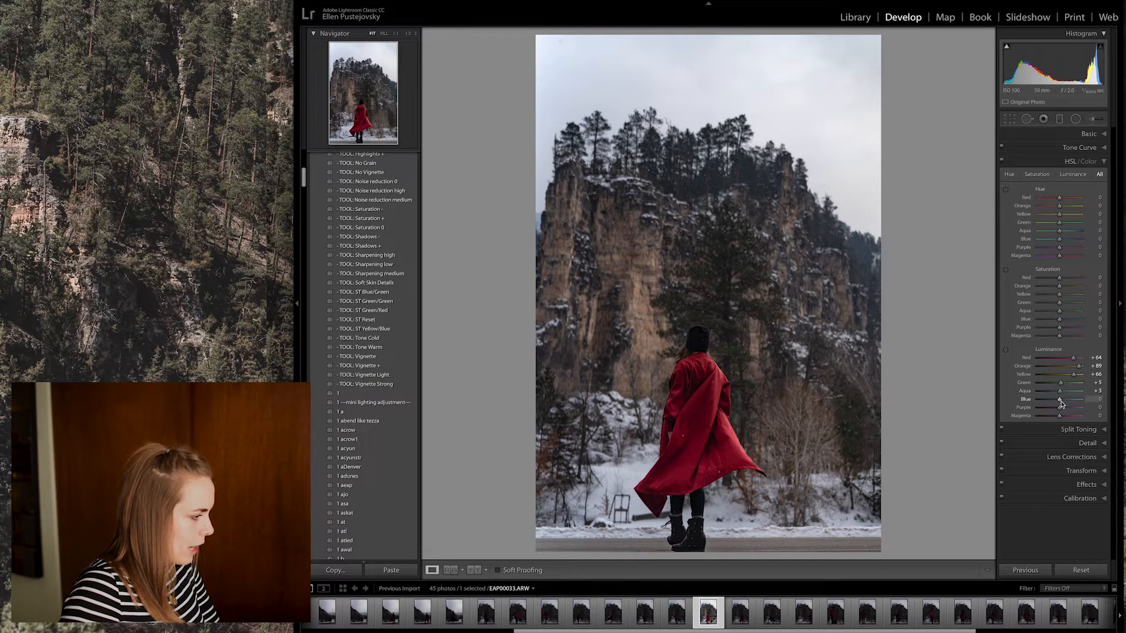
left_click_drag(1059, 399, 1050, 399)
Step: Set the HSL saturation to Blue -44, Red +3 and Orange +8
left_click_drag(1060, 321, 1049, 322)
left_click_drag(1059, 278, 1060, 282)
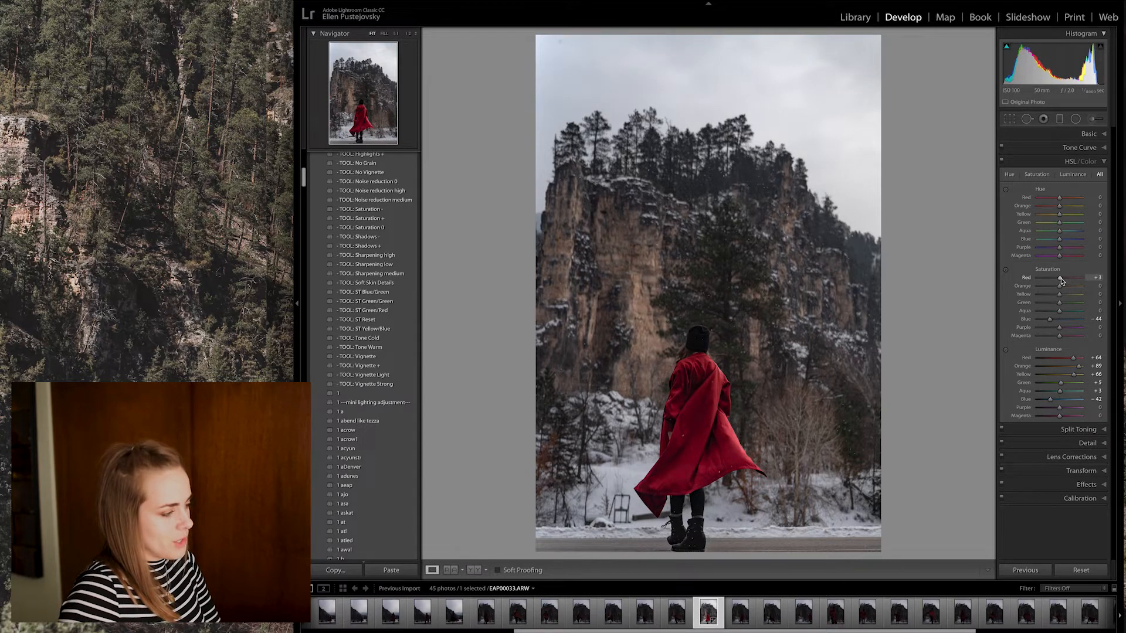
left_click_drag(1061, 288, 1062, 288)
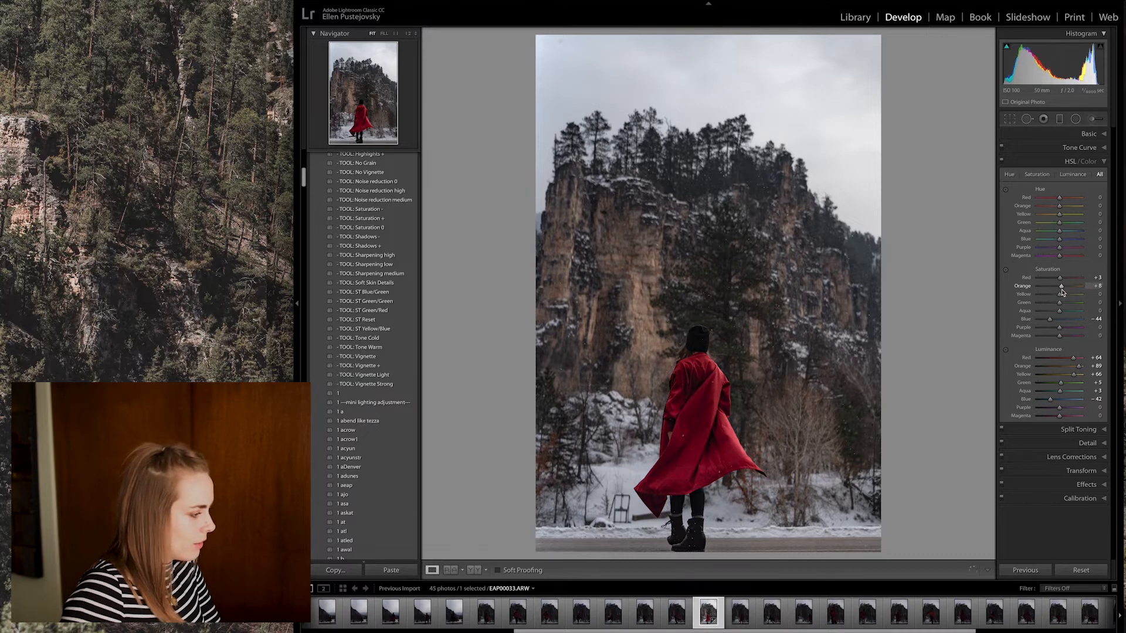
Step: Split-tone the photo with highlights at hue 56, saturation 4, and shadows at hue 228, saturation 4
left_click(1105, 430)
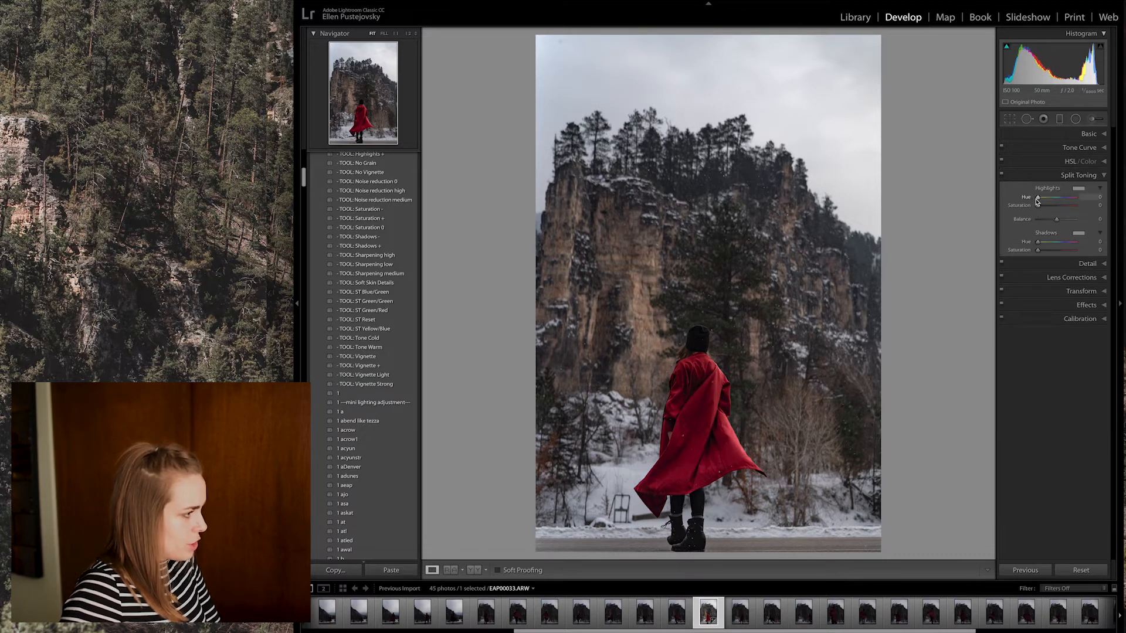
left_click_drag(1038, 197, 1059, 198)
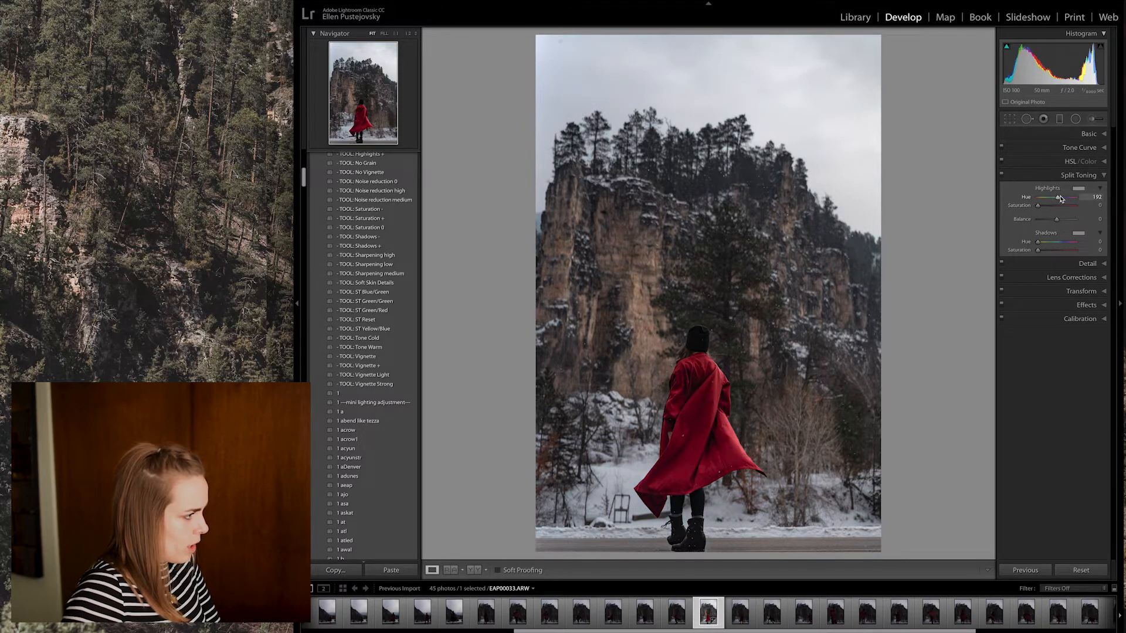
left_click_drag(1058, 197, 1040, 205)
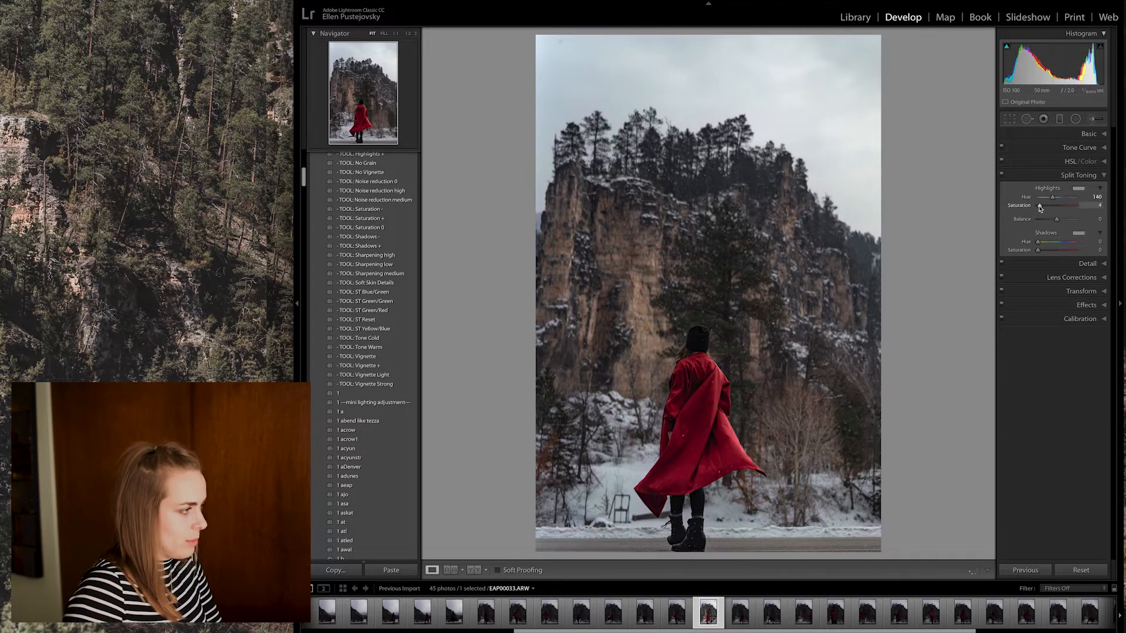
left_click_drag(1053, 200, 1042, 203)
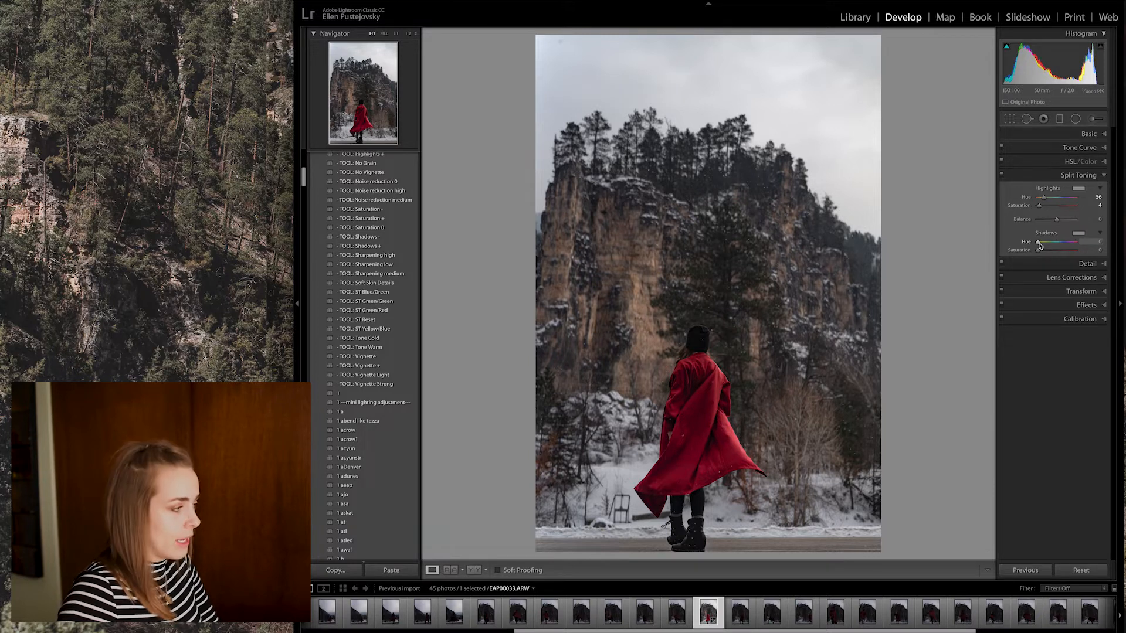
left_click_drag(1038, 242, 1063, 248)
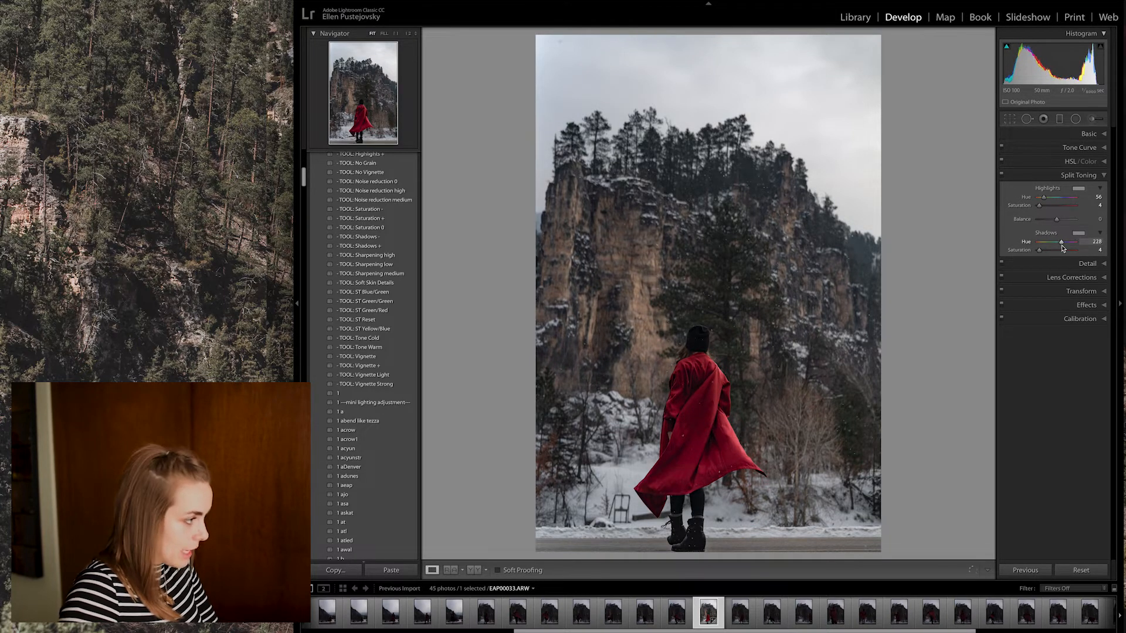
Step: Set the sharpening Amount to 55 and Detail to 40, and inspect the red coat up close
left_click(1089, 263)
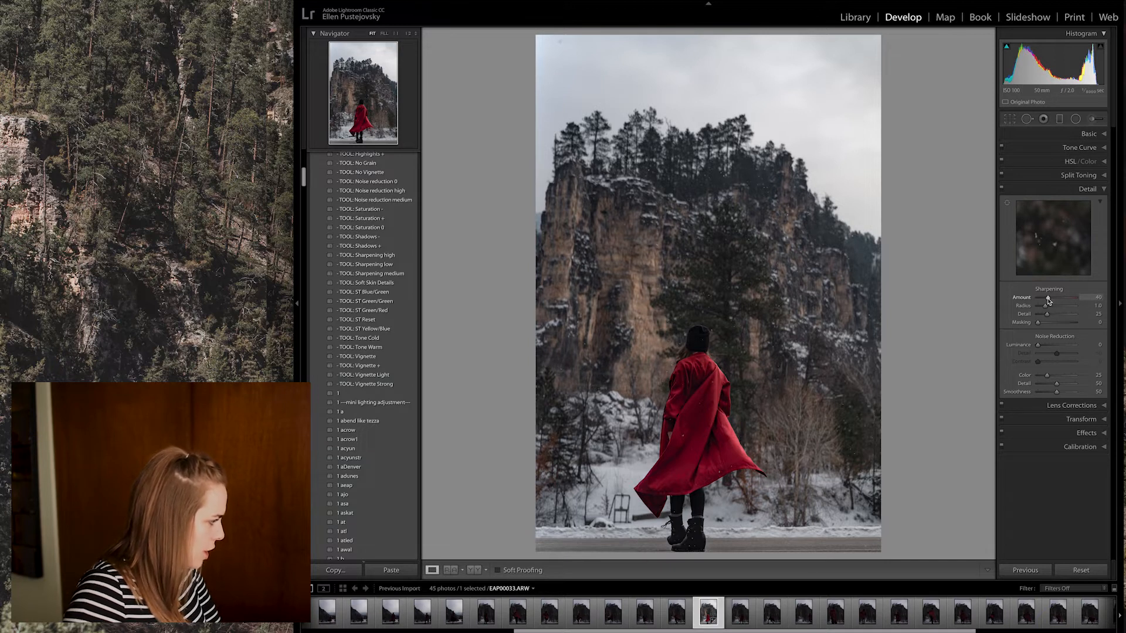
left_click_drag(1051, 301, 1054, 315)
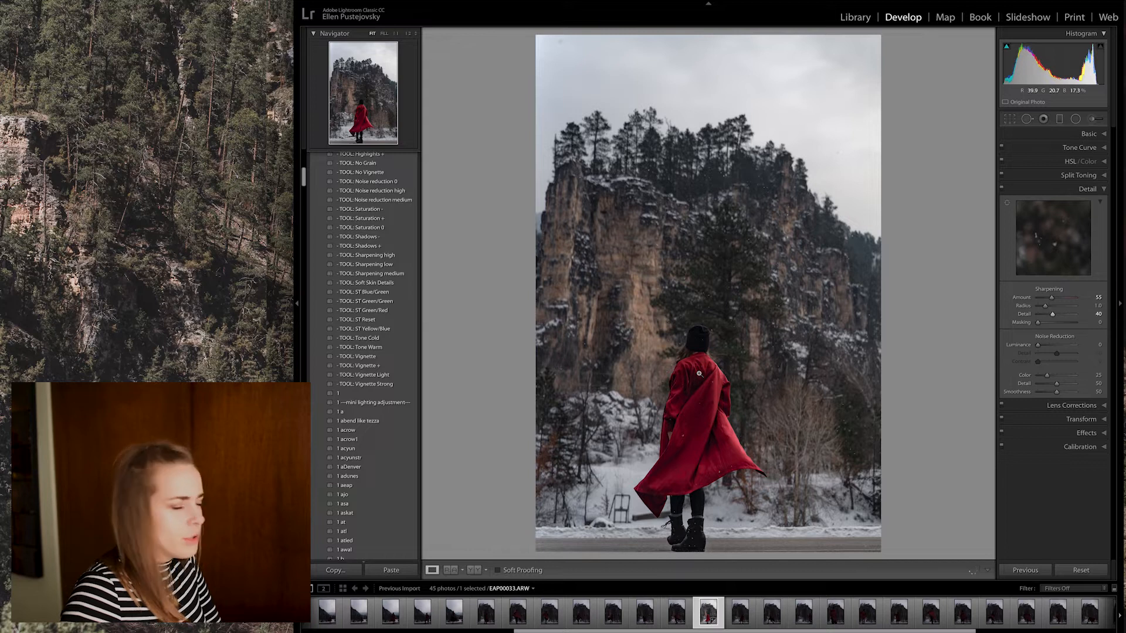
left_click(706, 409)
left_click(694, 399)
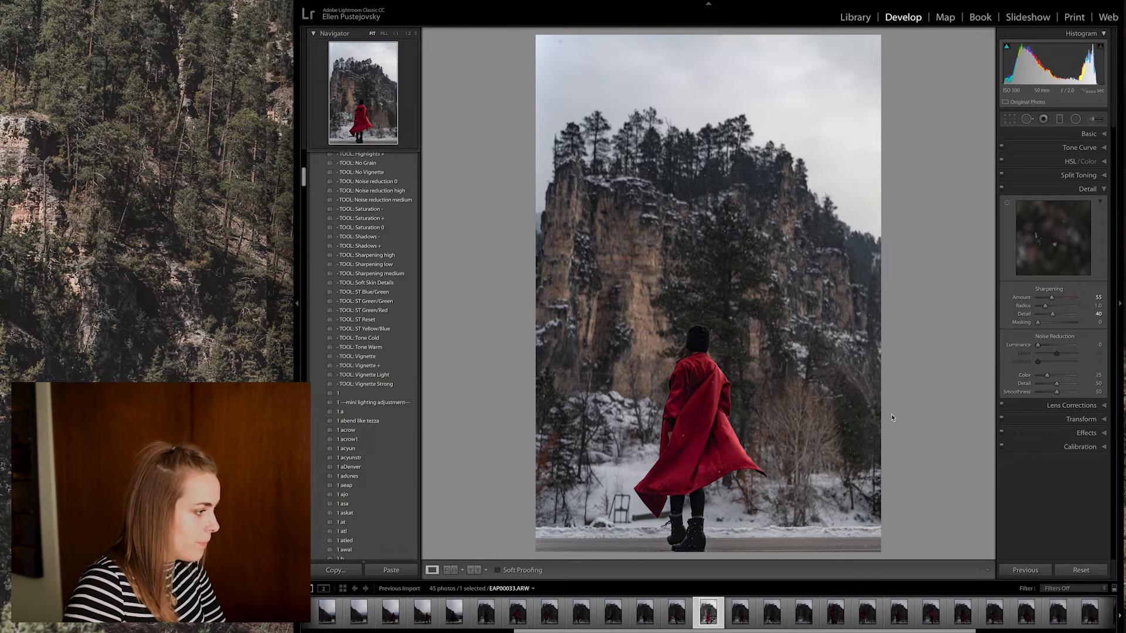
Step: Set the lens profile's vignetting correction to 114
left_click(1107, 406)
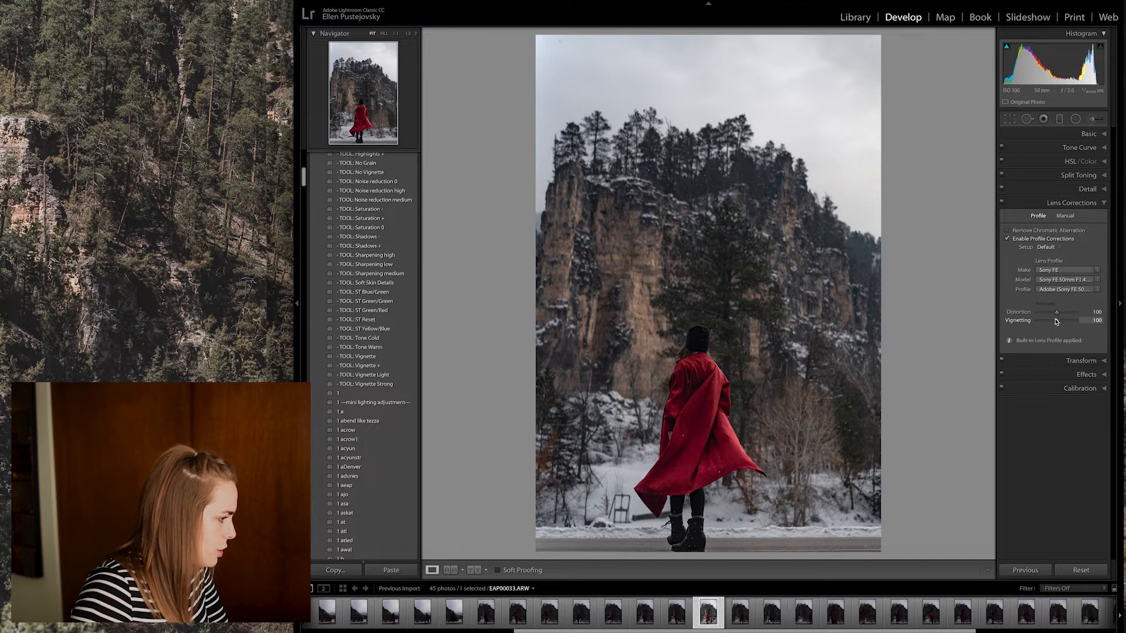
mouse_move(1056, 322)
left_mouse_down()
mouse_move(1038, 323)
mouse_move(1057, 322)
left_mouse_up()
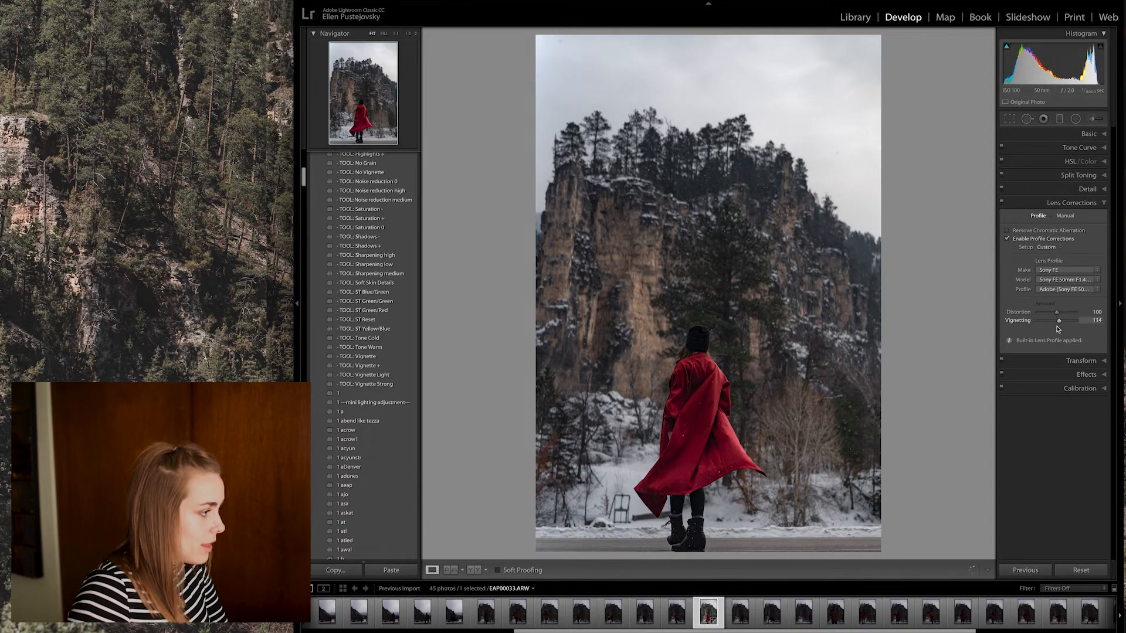
left_click(1104, 362)
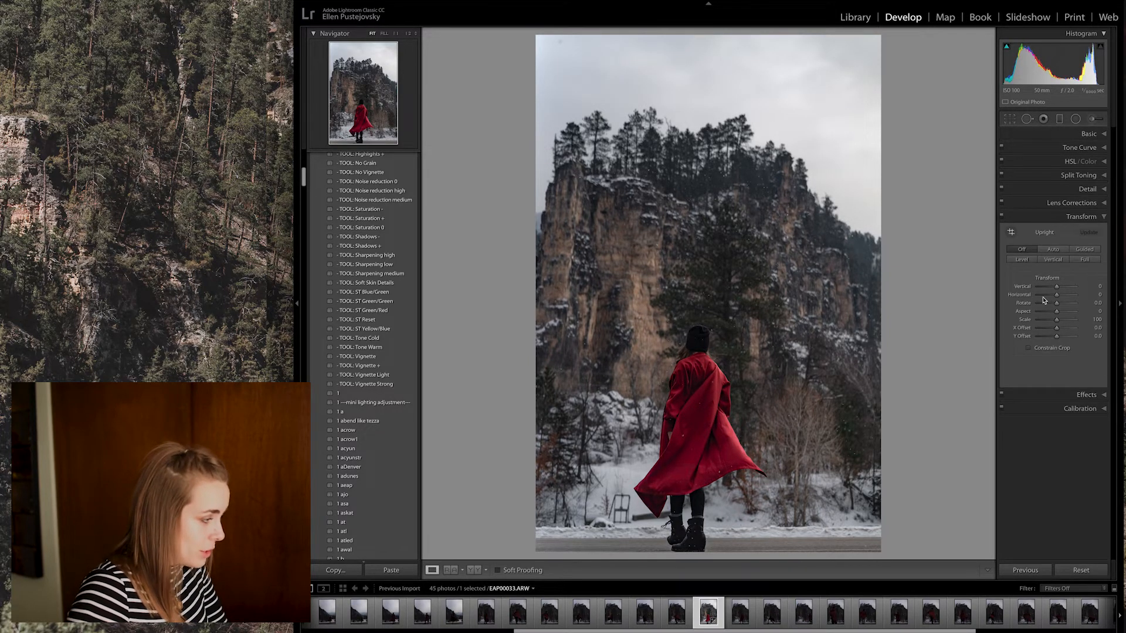
left_click(1103, 216)
left_click(1104, 231)
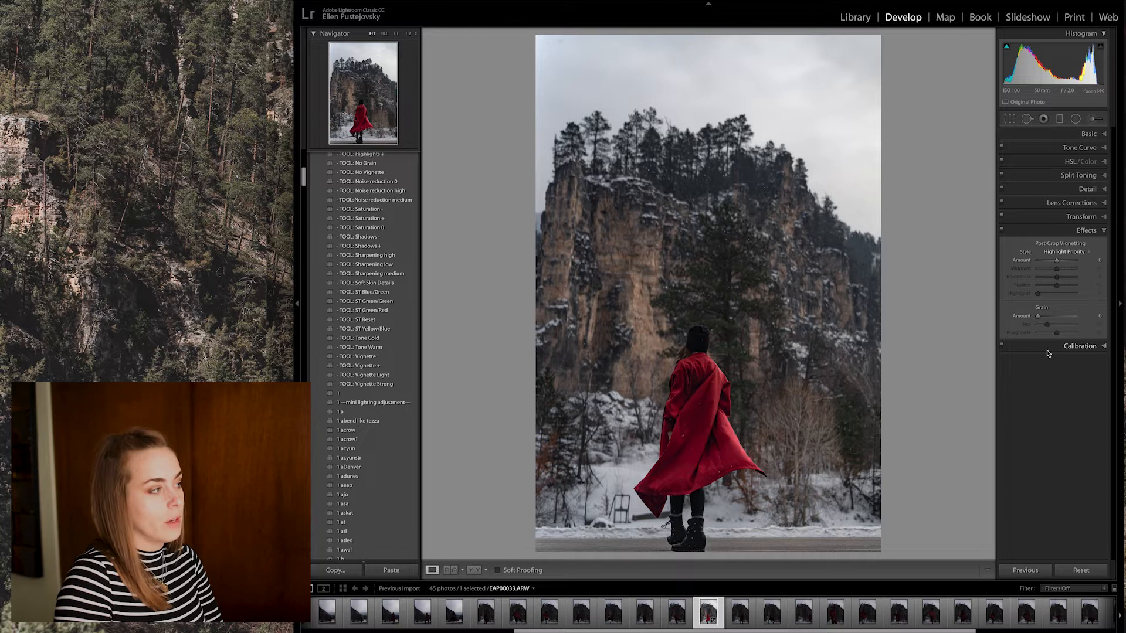
left_click(1104, 136)
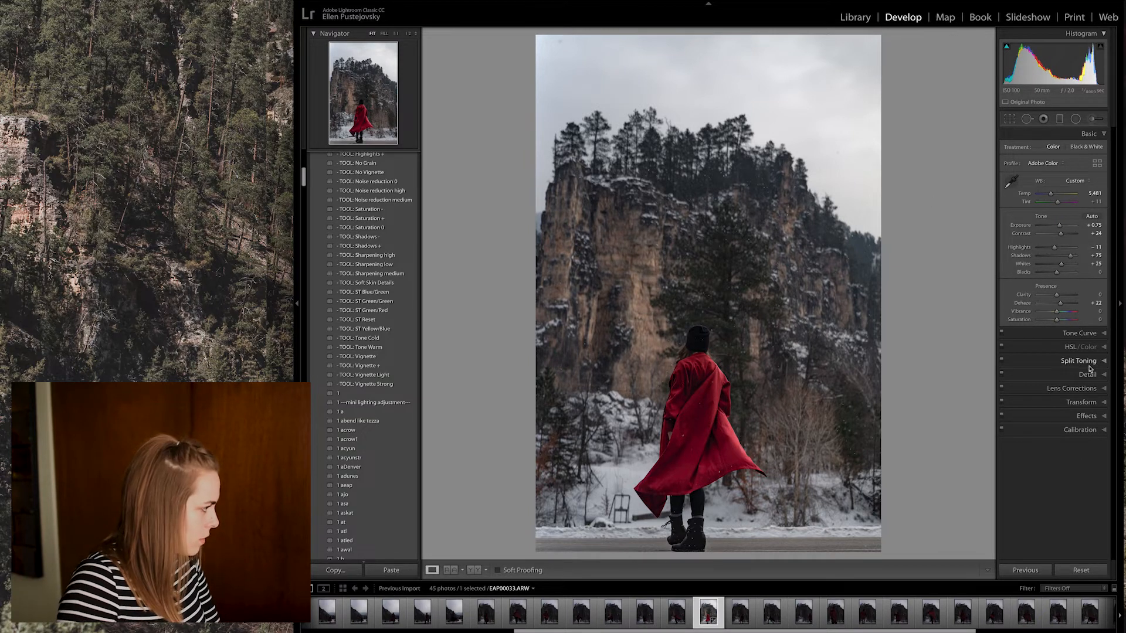
Step: In the HSL adjustments, set the Red hue to -2 and the Orange saturation to -10
left_click(1079, 333)
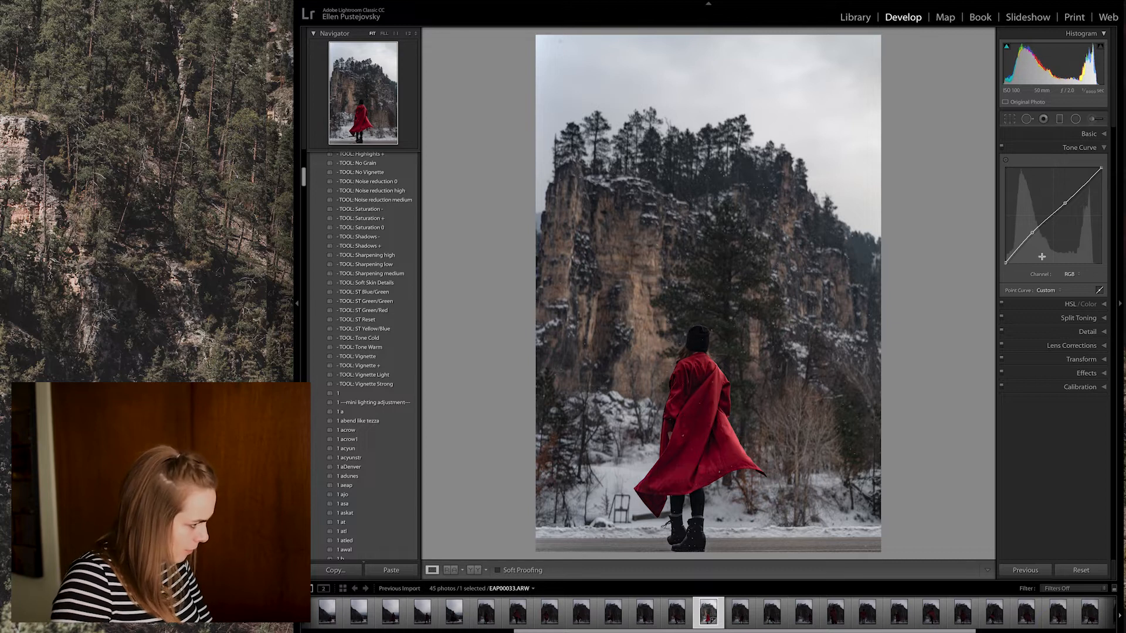
left_click(1088, 134)
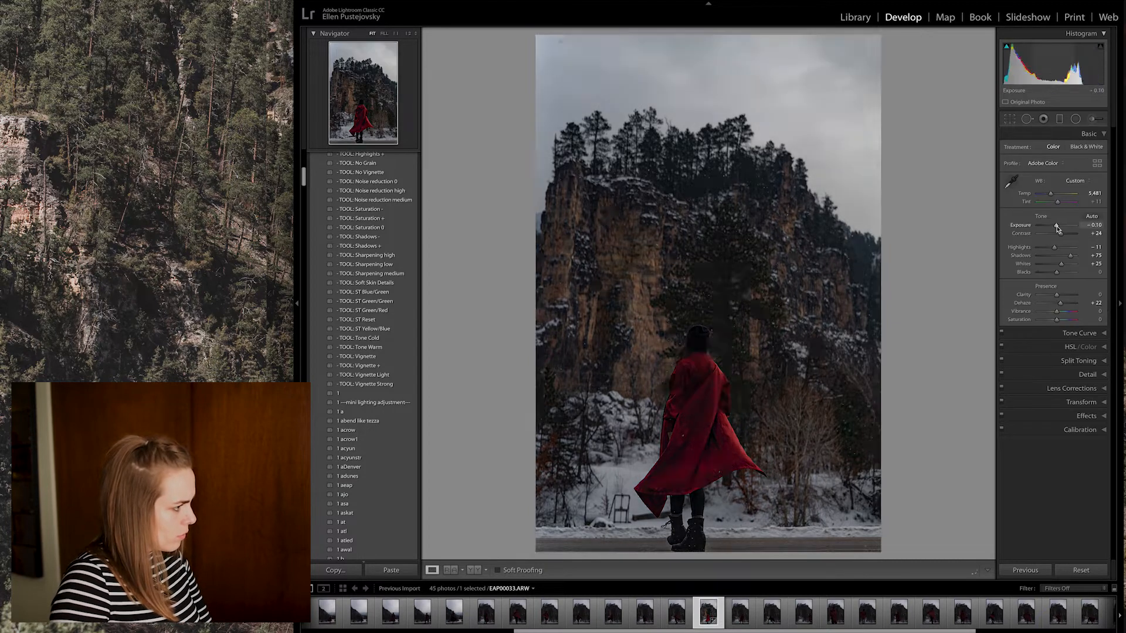
left_click(1079, 347)
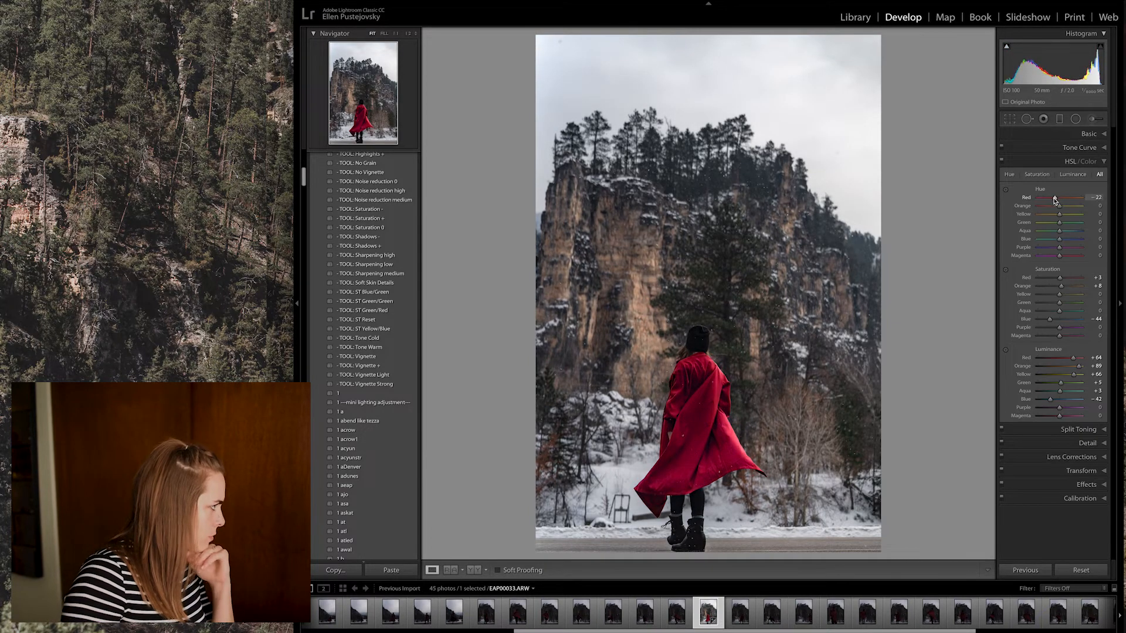
left_click_drag(1060, 212, 1059, 212)
mouse_move(1061, 286)
left_mouse_down()
mouse_move(1047, 287)
mouse_move(1057, 287)
left_mouse_up()
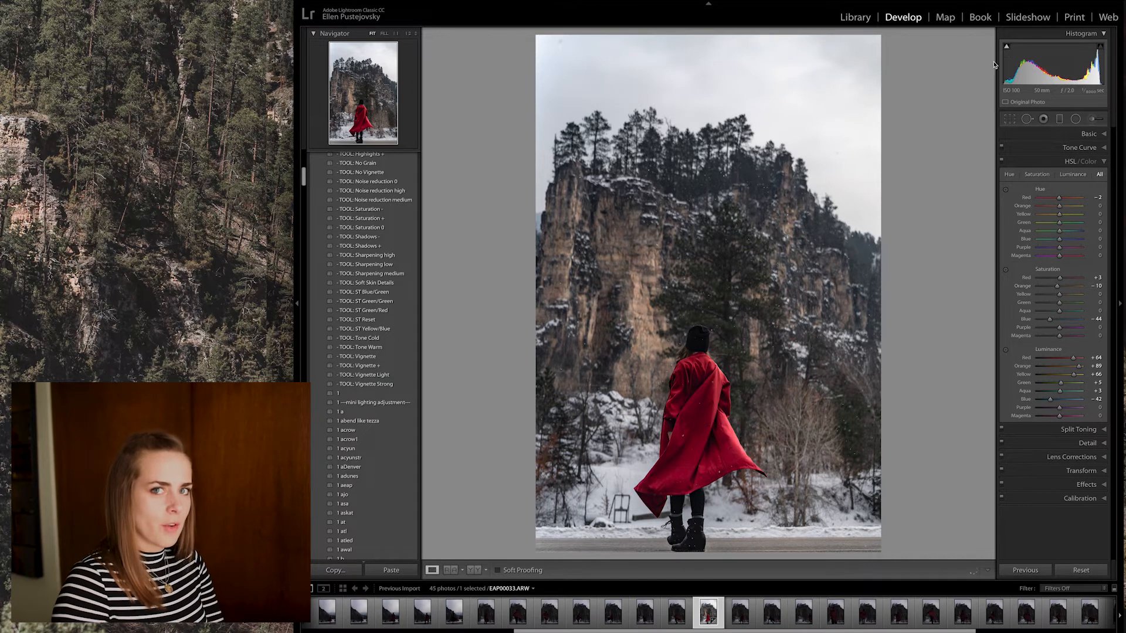
Step: Crop the photo to the 4 x 5 / 8 x 10 aspect, trimming sky above the cliff and keeping the boots and road in frame
left_click(1011, 119)
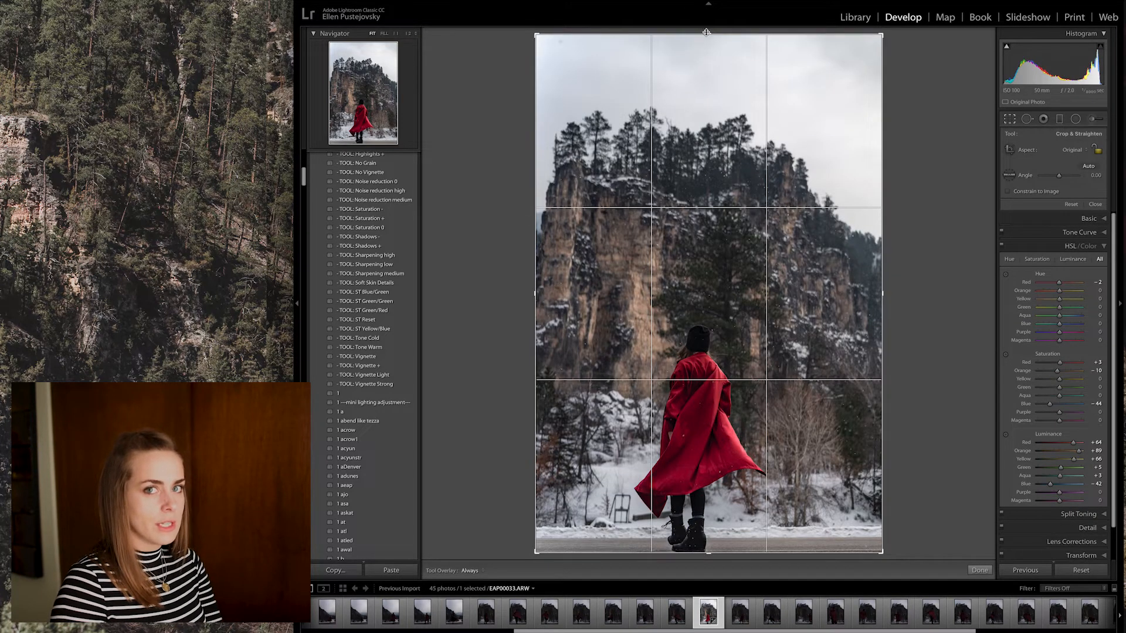
left_click_drag(706, 32, 702, 62)
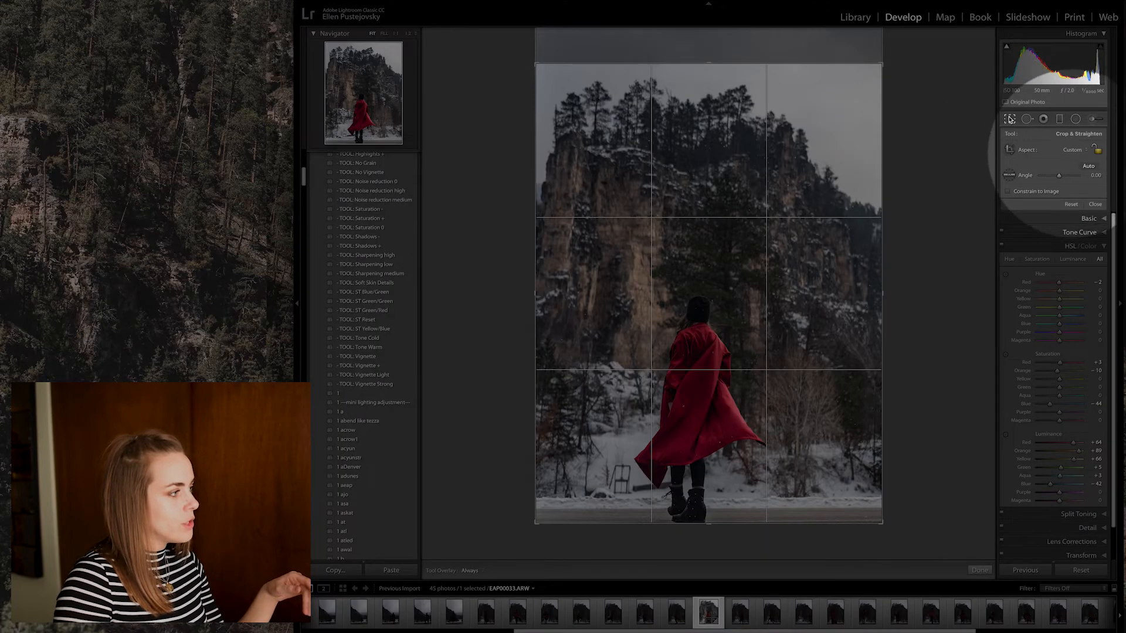
left_click(1082, 151)
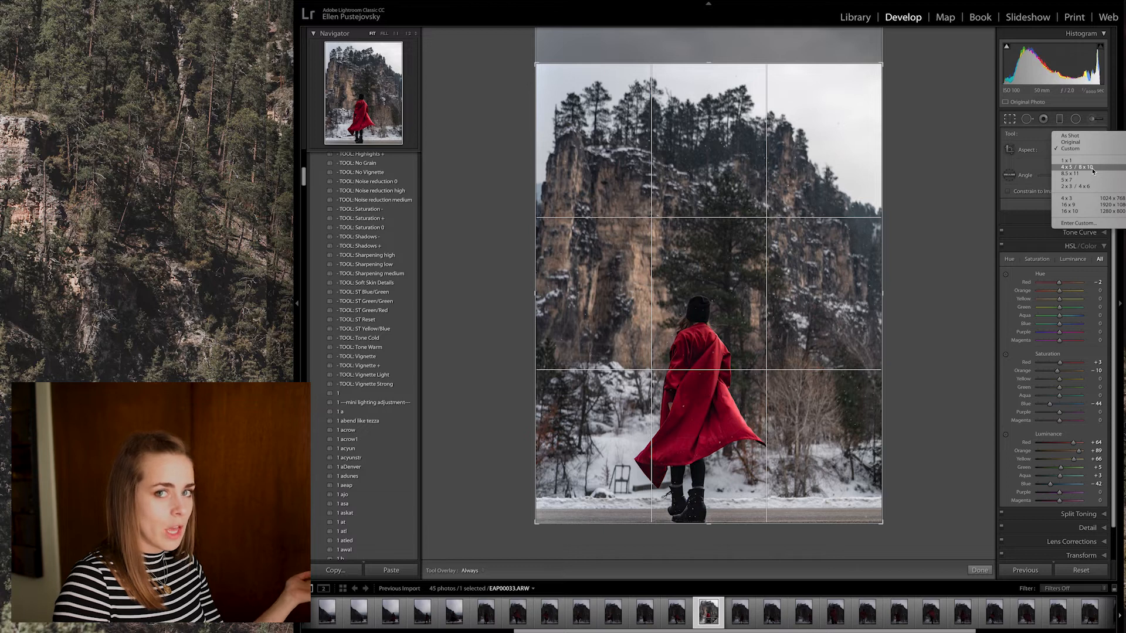
left_click(1093, 169)
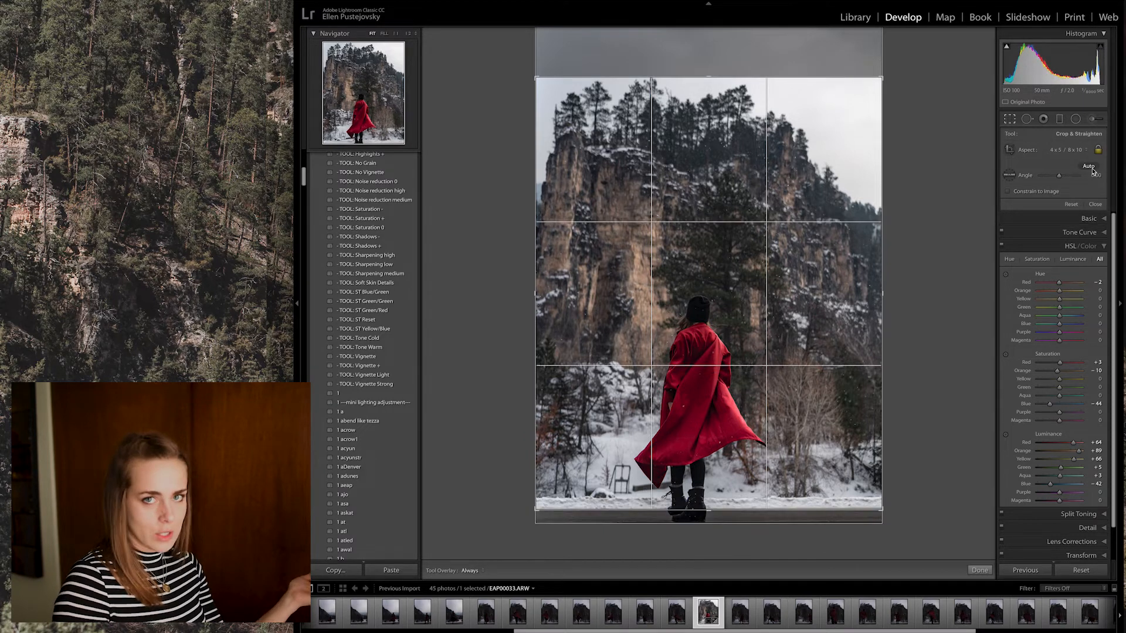
left_click_drag(771, 291, 771, 277)
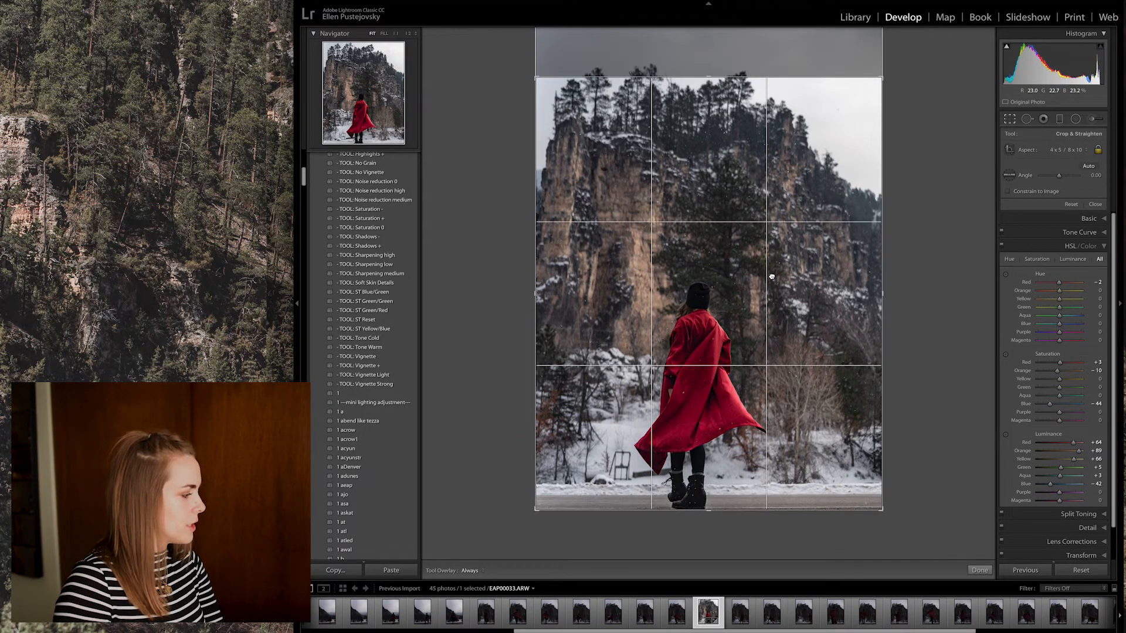
key("Return")
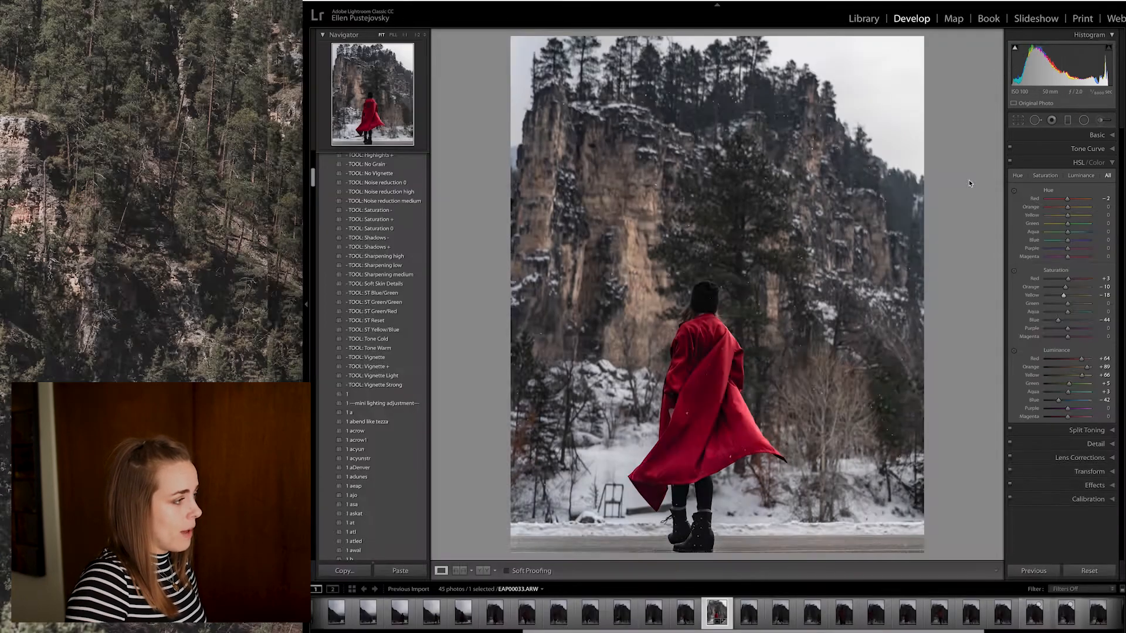
Step: Draw a radial filter around the woman and stretch the ellipse to span from her hat to her boots
left_click(1035, 120)
left_click(1083, 120)
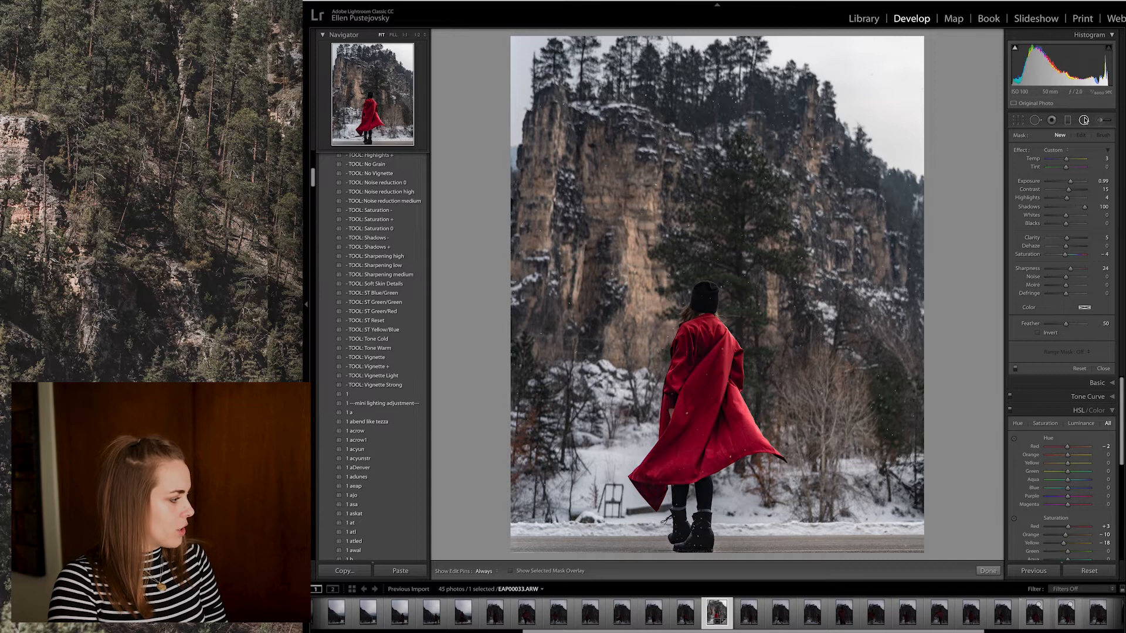
mouse_move(699, 333)
left_mouse_down()
mouse_move(713, 409)
mouse_move(727, 418)
mouse_move(698, 335)
mouse_move(704, 367)
left_mouse_up()
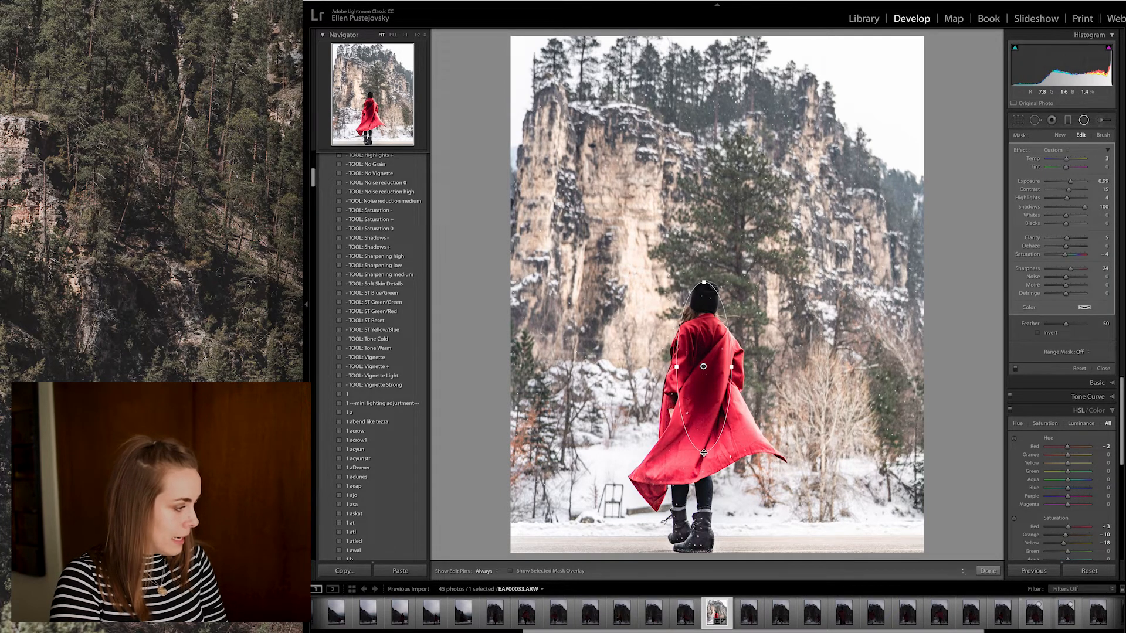
left_click_drag(704, 453, 703, 550)
left_click_drag(731, 368, 752, 367)
left_click_drag(704, 183, 754, 431)
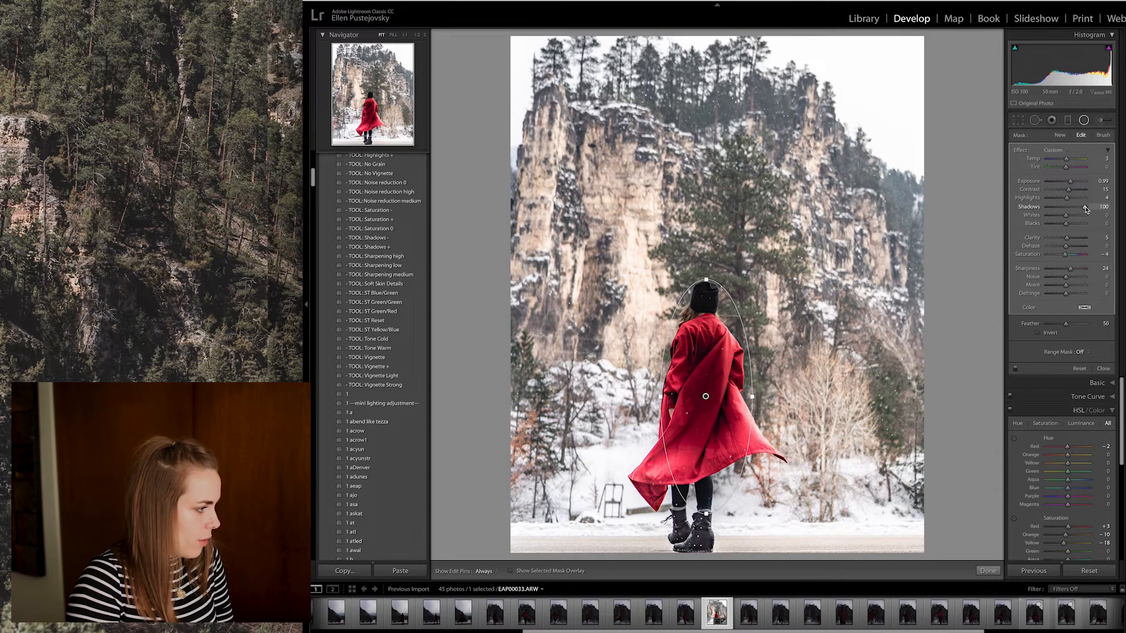
Step: Invert the radial filter's mask and set its Exposure to 0.85, Highlights to 17, Shadows to -19 and Whites to -2
mouse_move(1085, 209)
left_mouse_down()
mouse_move(1067, 210)
mouse_move(1079, 217)
left_mouse_up()
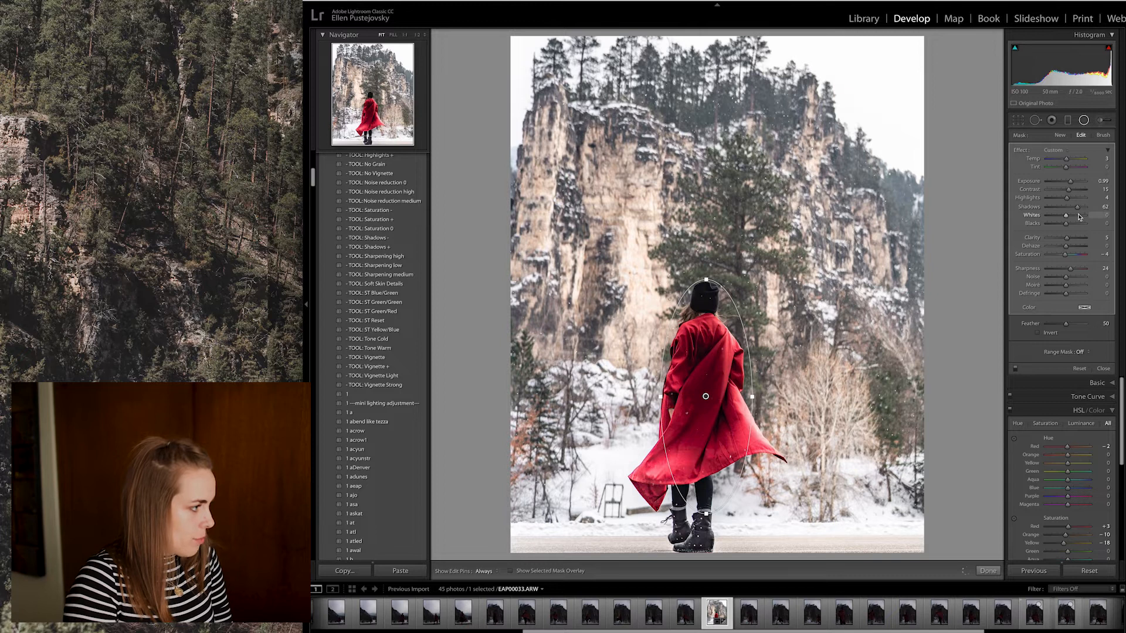
left_click(1038, 333)
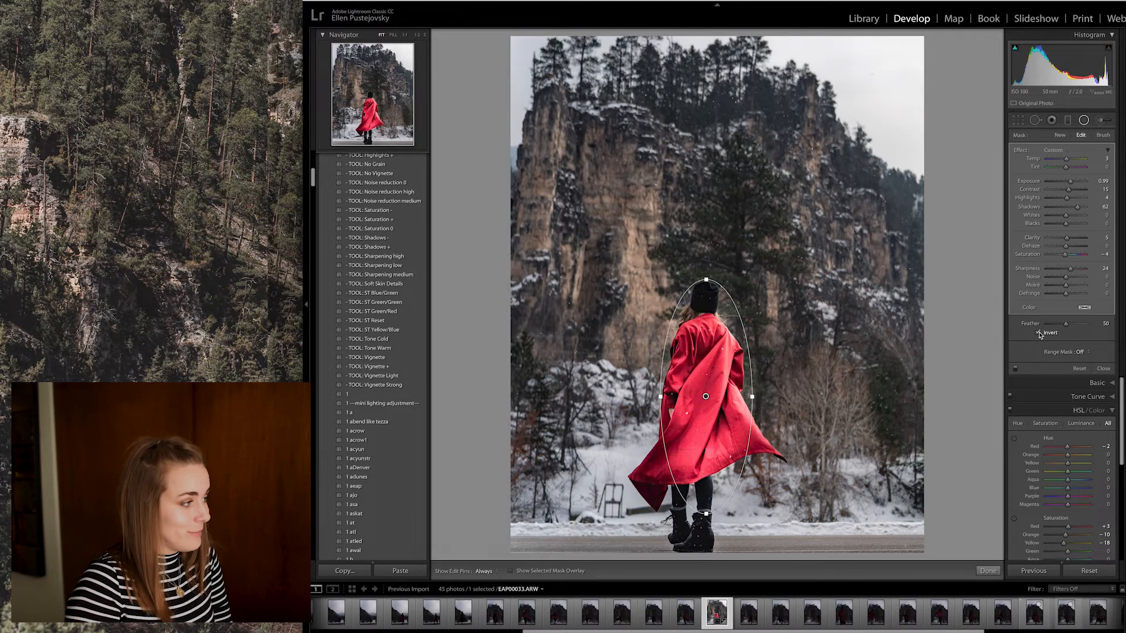
mouse_move(1078, 206)
left_mouse_down()
mouse_move(1062, 207)
mouse_move(1069, 198)
left_mouse_up()
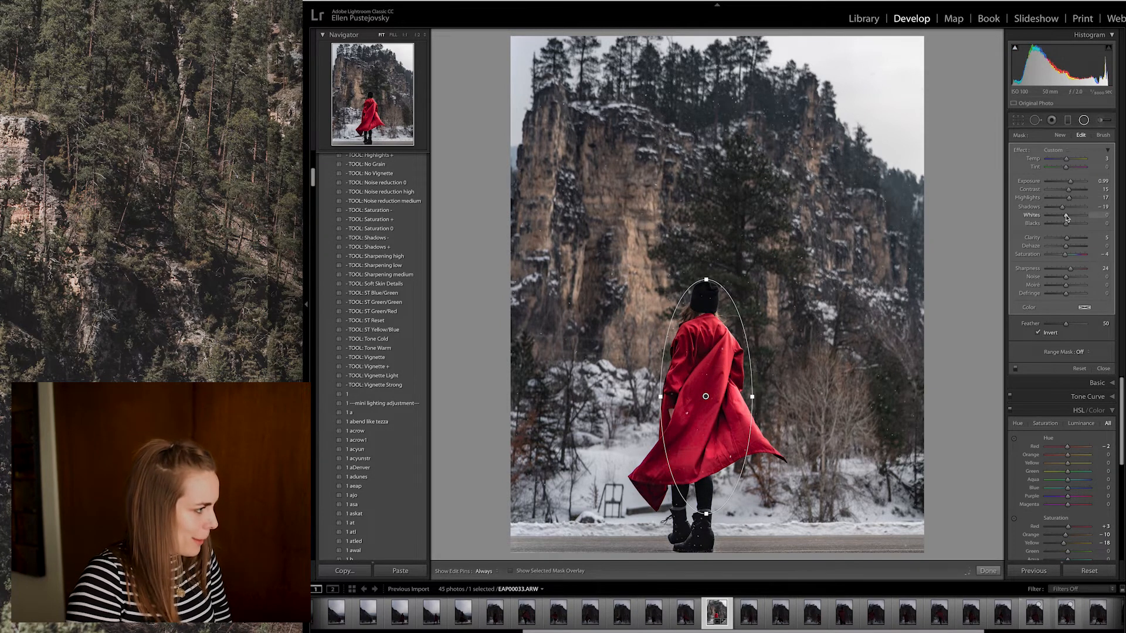
left_click_drag(1071, 181, 1069, 185)
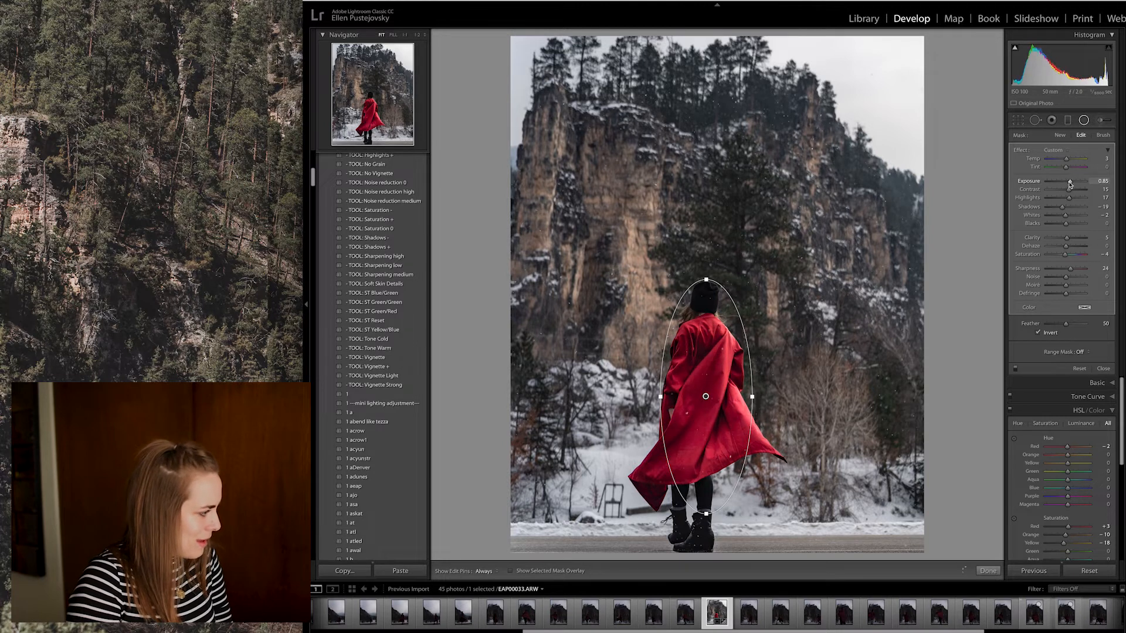
Step: Shift the radial filter slightly lower over the red coat, set its Dehaze to 19 and finish editing the filter
left_click_drag(705, 397, 701, 418)
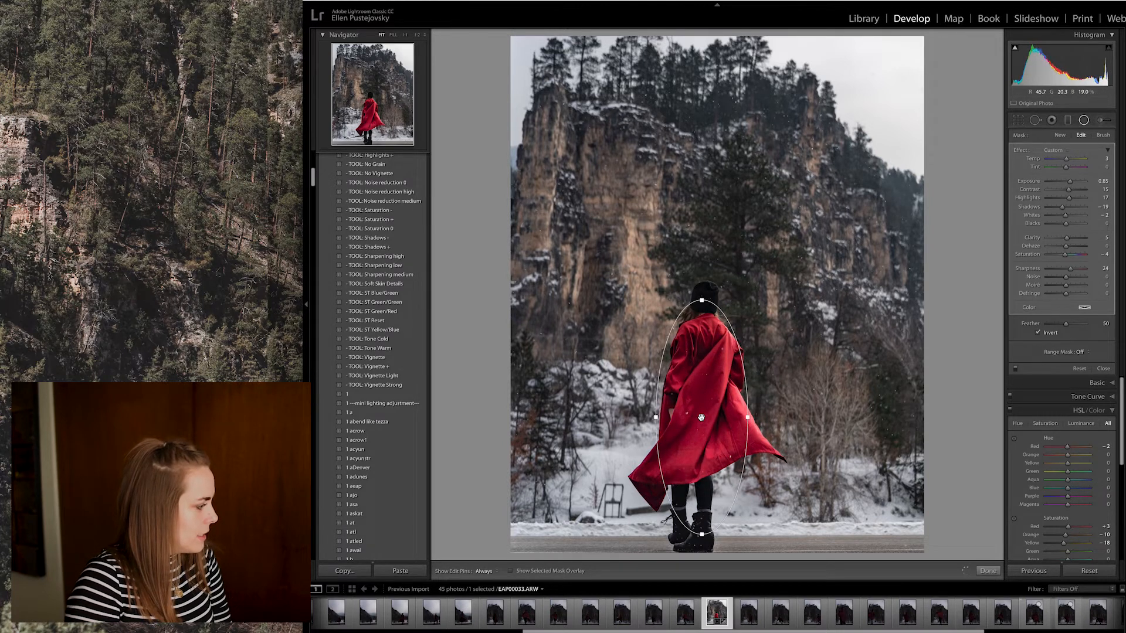
left_click(1038, 332)
left_click_drag(1065, 246, 1070, 246)
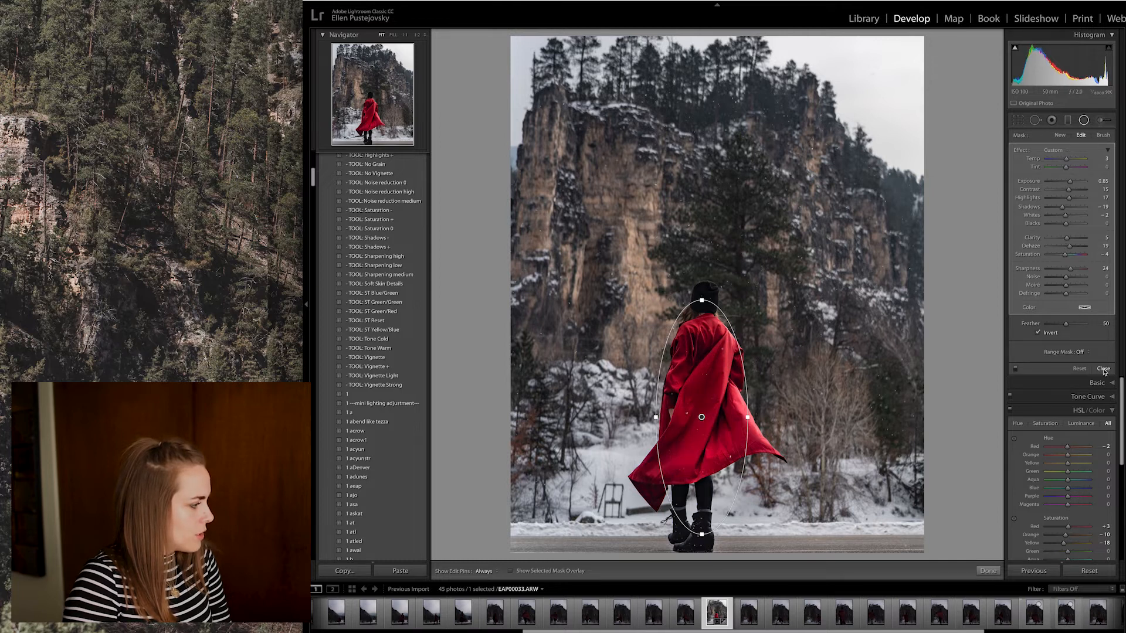
left_click(1103, 369)
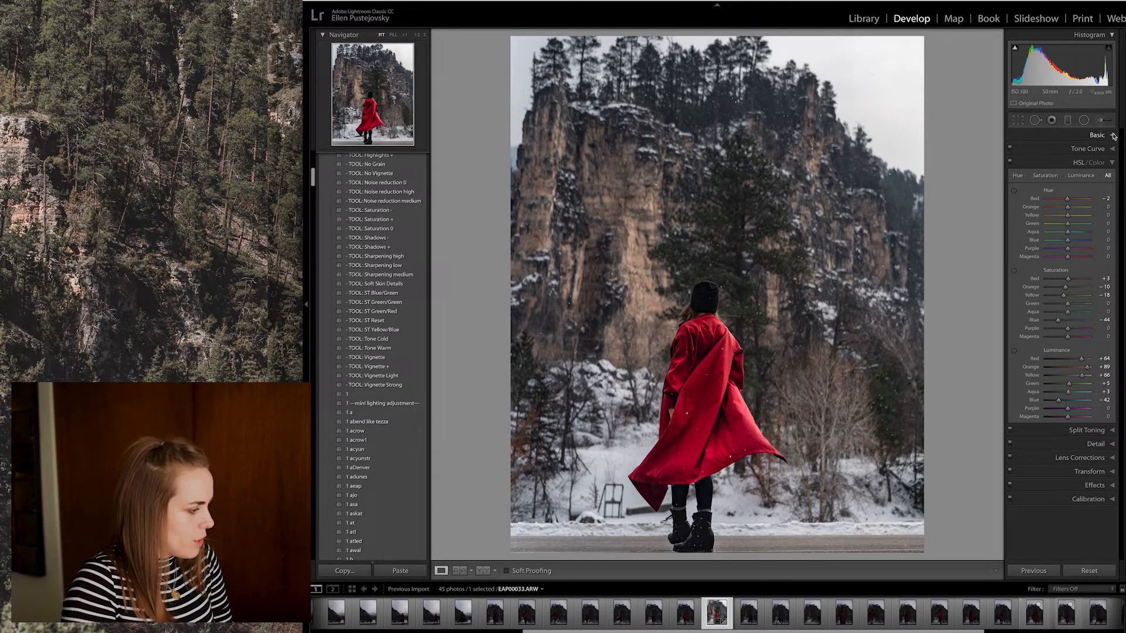
Step: Set the lens profile's vignetting correction to 53, and the basic Contrast to +36, Highlights to -33, Whites to +37 and Dehaze to +21
left_click(1112, 458)
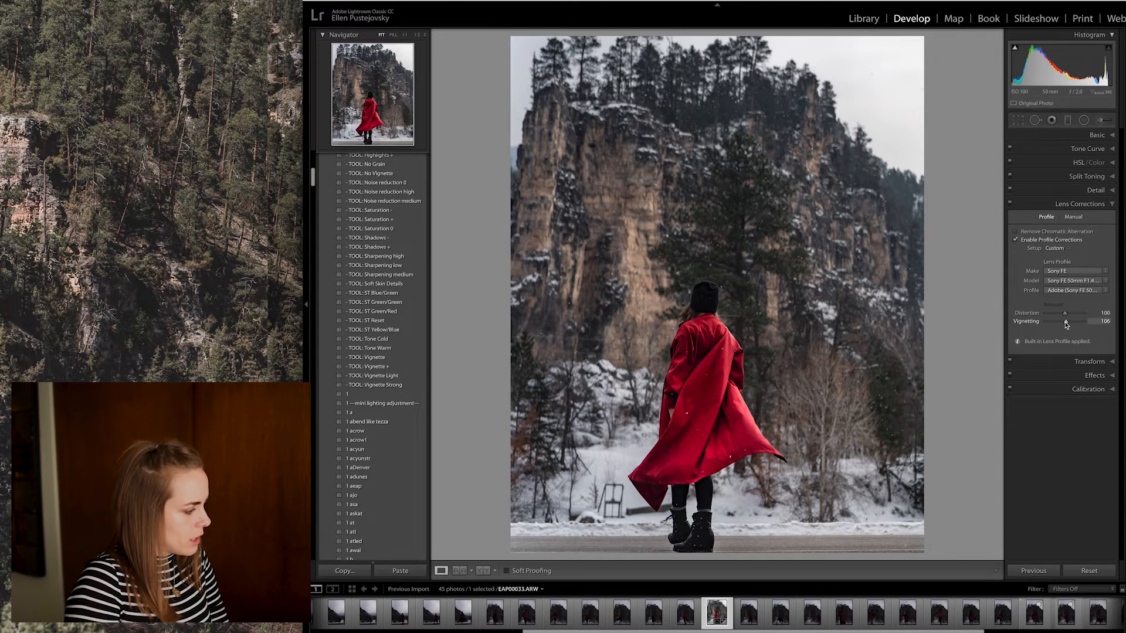
left_click_drag(1066, 324, 1056, 326)
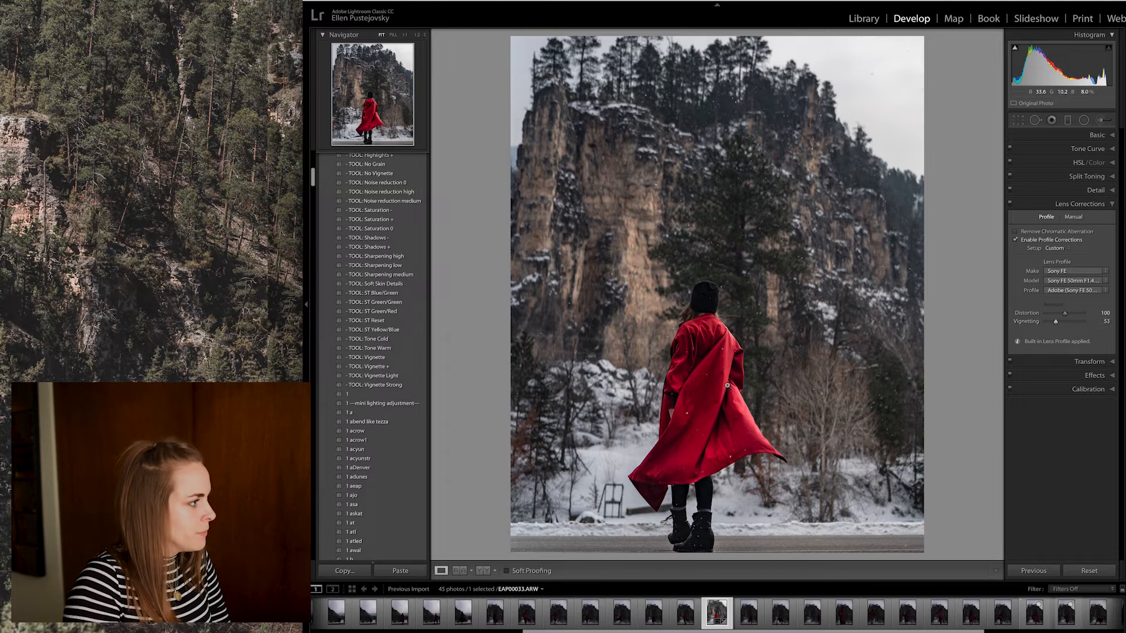
left_click(1108, 134)
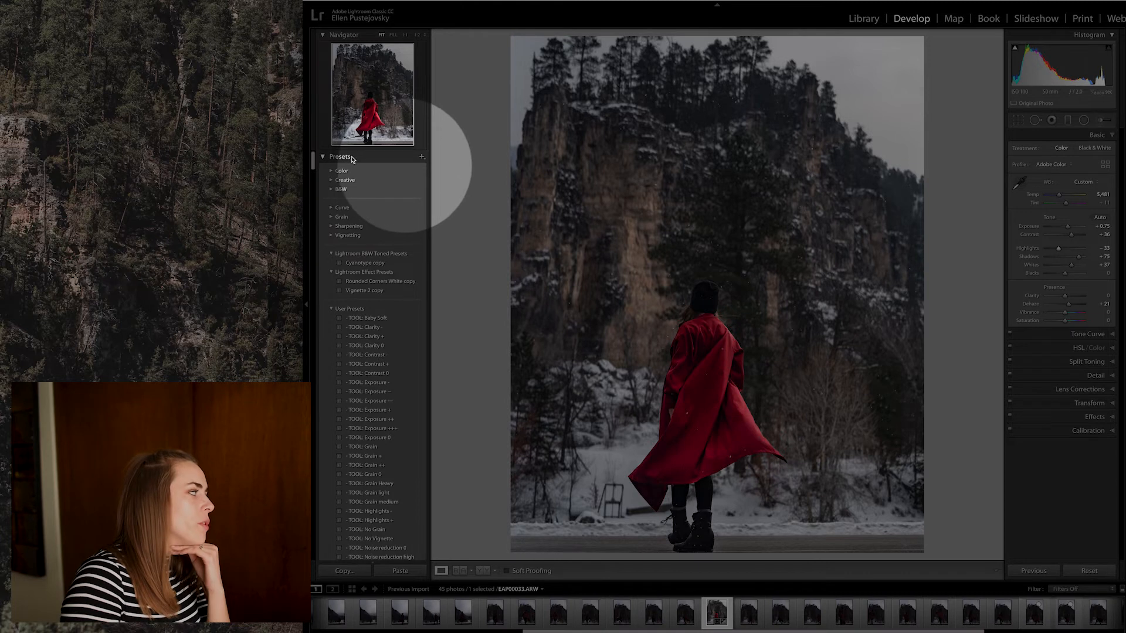
Step: Save the edit as a develop preset named "1 ared cape" in User Presets and locate it in the preset list
left_click(422, 157)
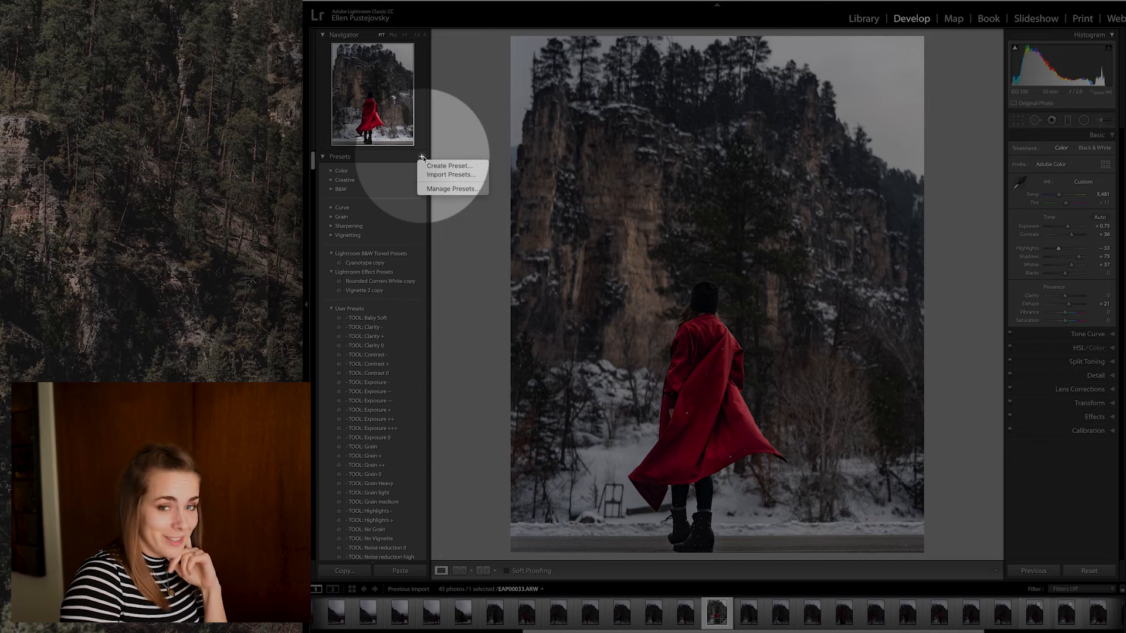
left_click(443, 168)
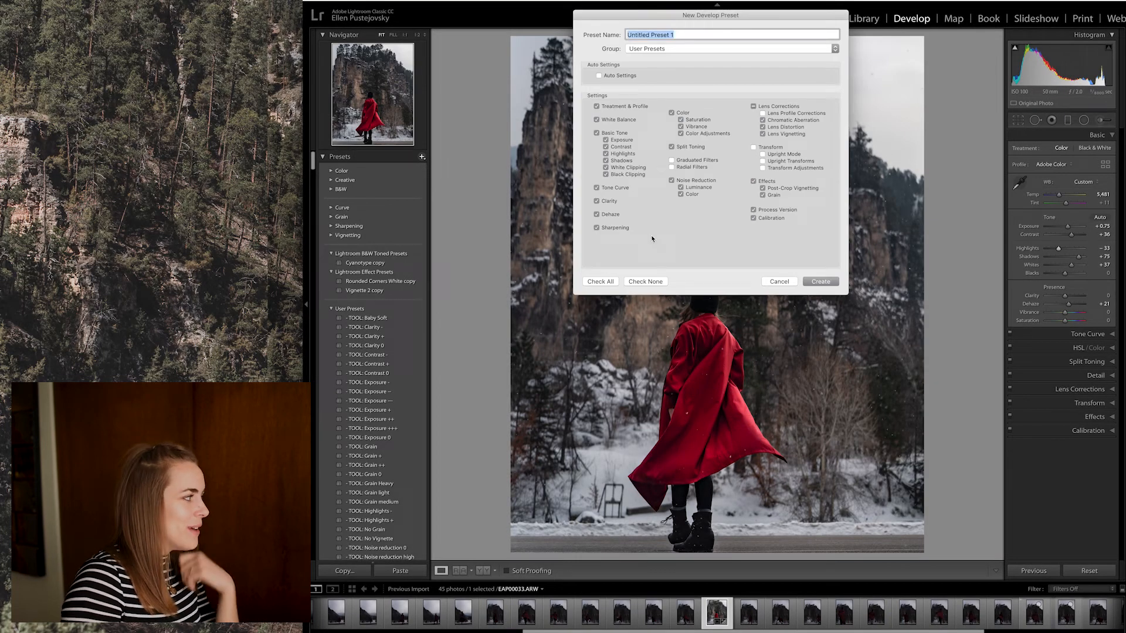
type("1")
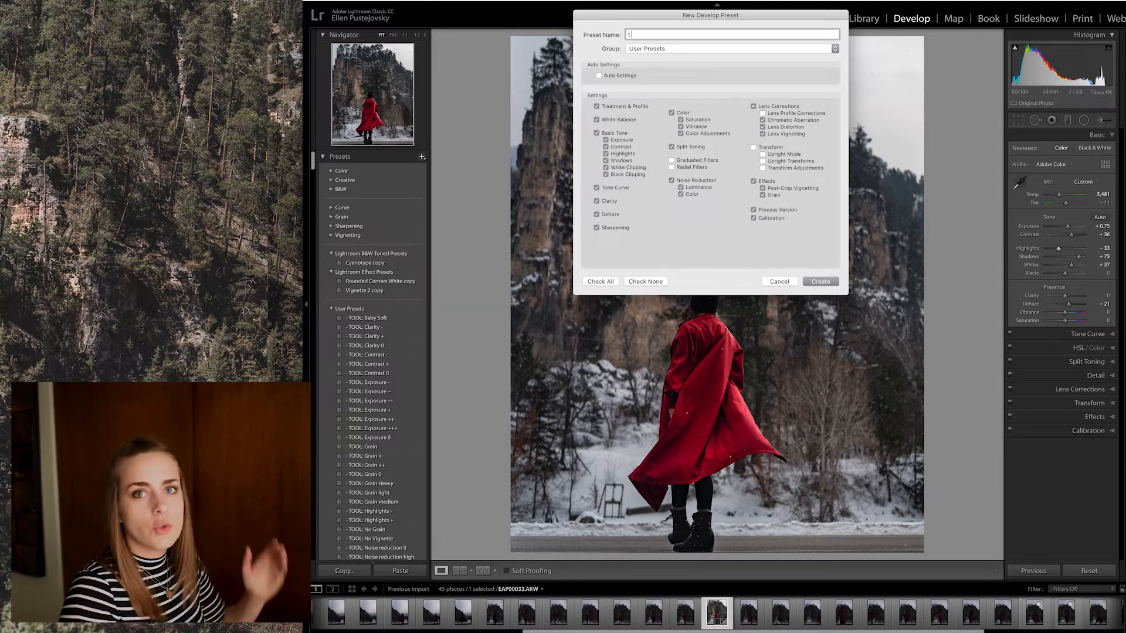
type("ared")
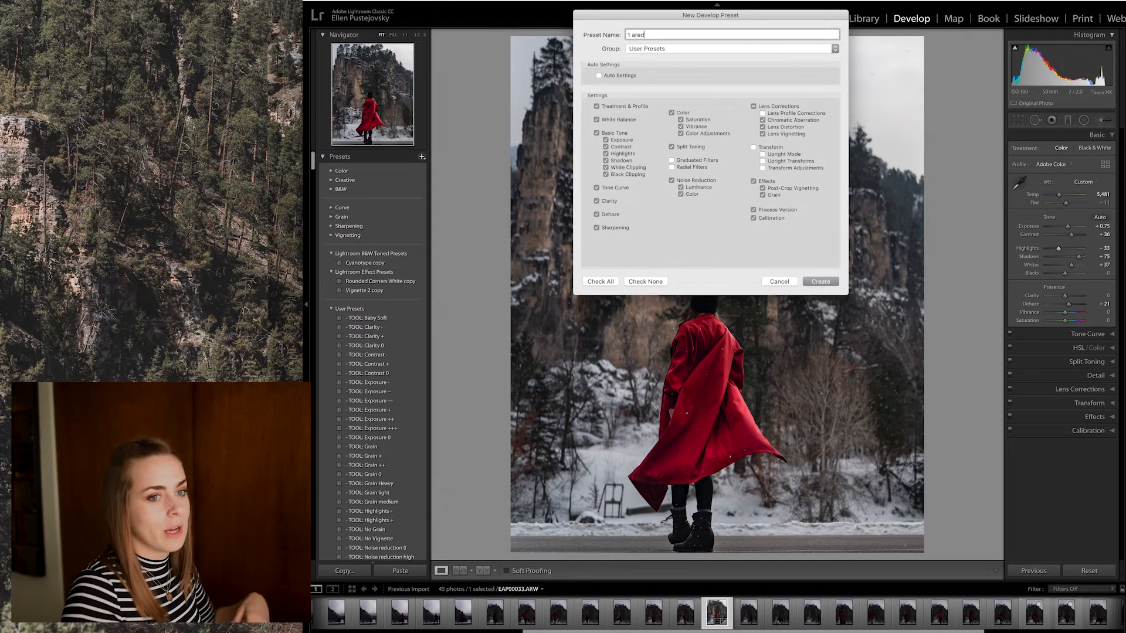
type(" cape")
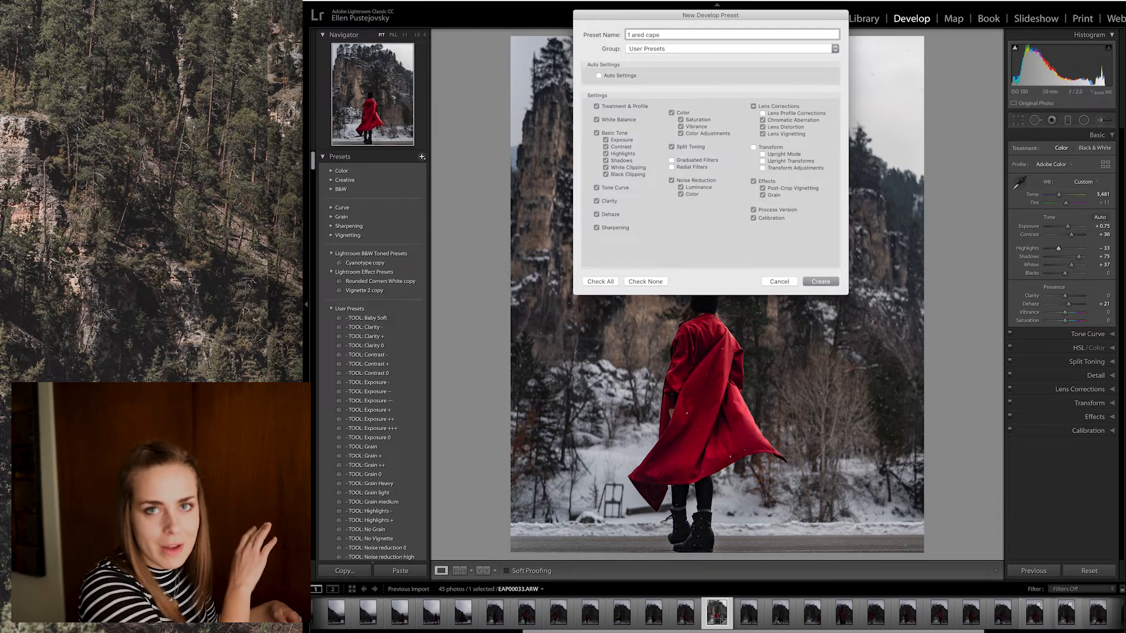
left_click(821, 282)
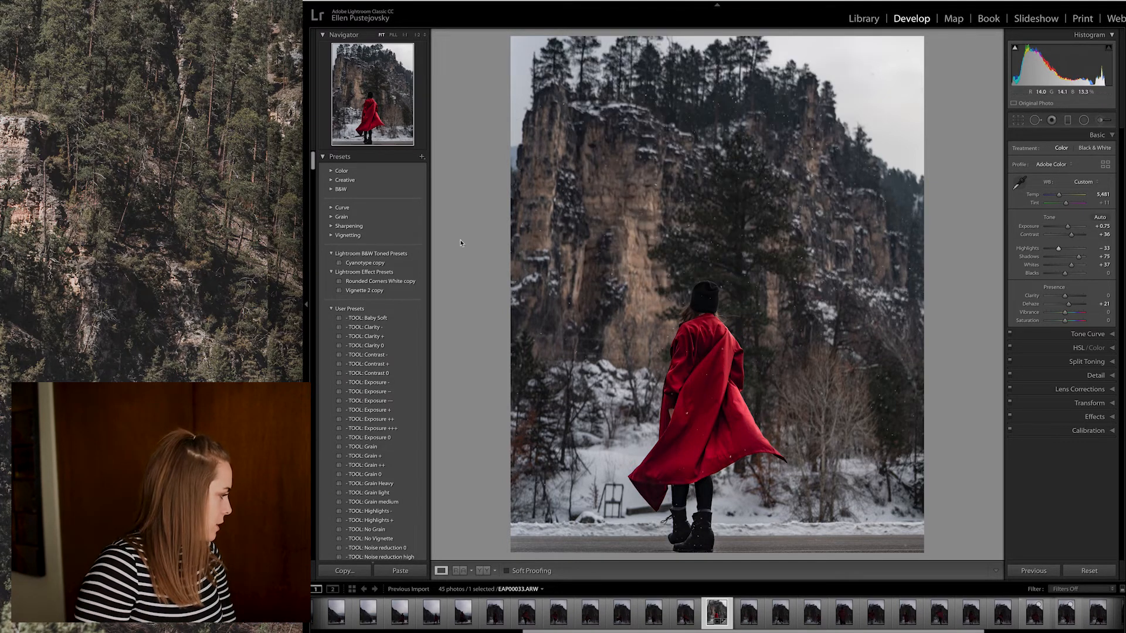
scroll(388, 390, "down", 5)
scroll(388, 390, "down", 10)
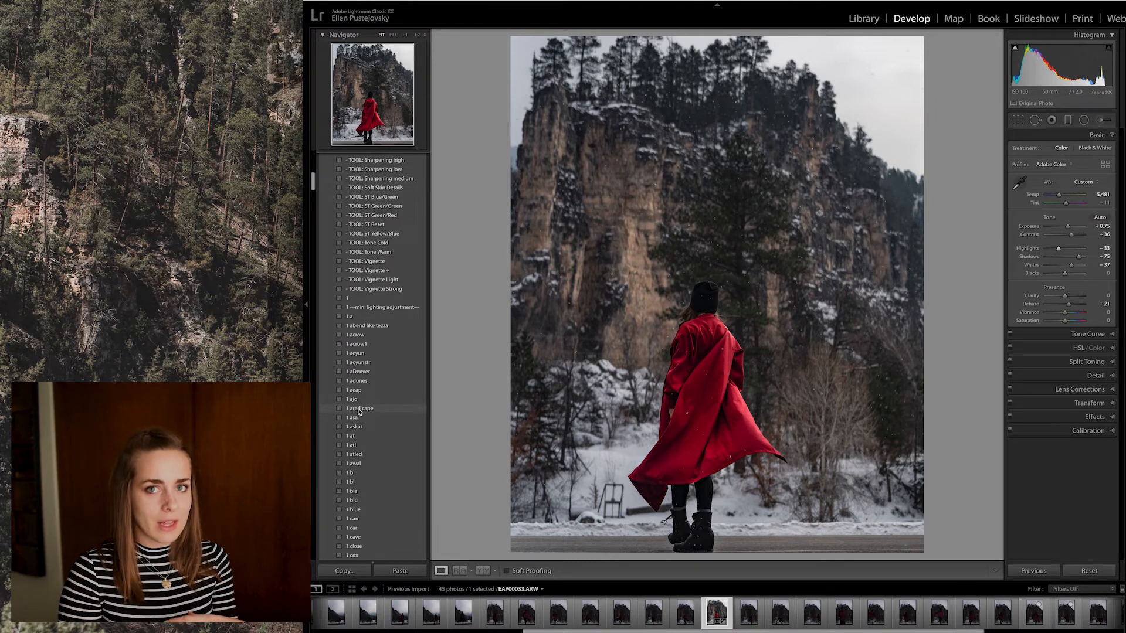
Step: Browse through the following unedited red coat photos to look for another one suited to the saved preset
key("Right")
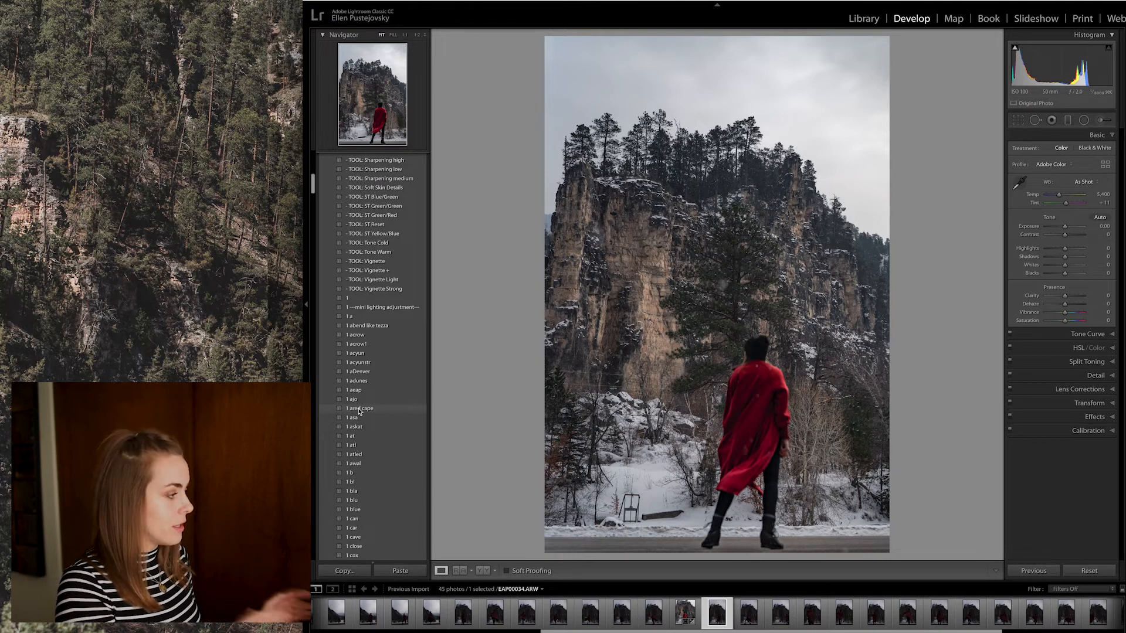
key("Right")
key("Right")
key("Right")
key("Right")
key("Right")
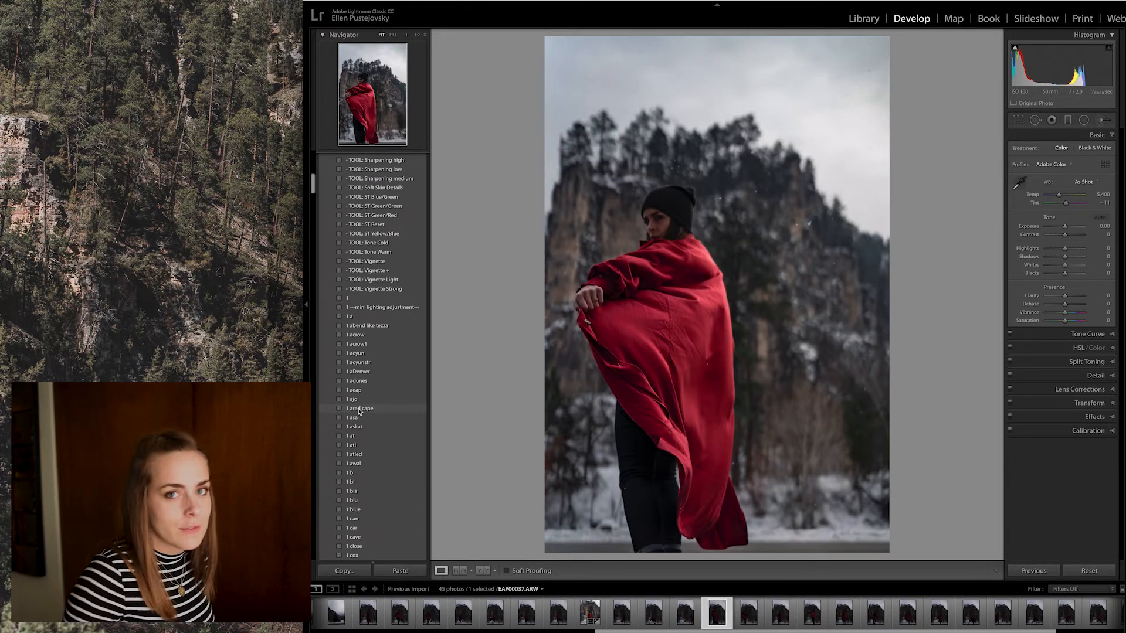
key("Right")
key("Right")
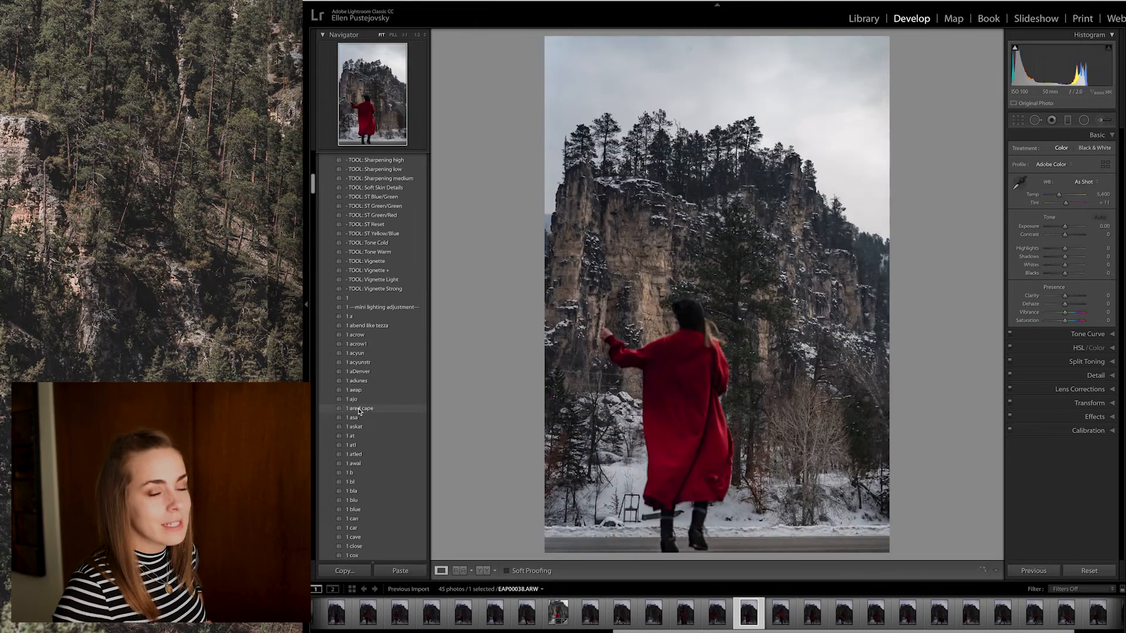
key("Right")
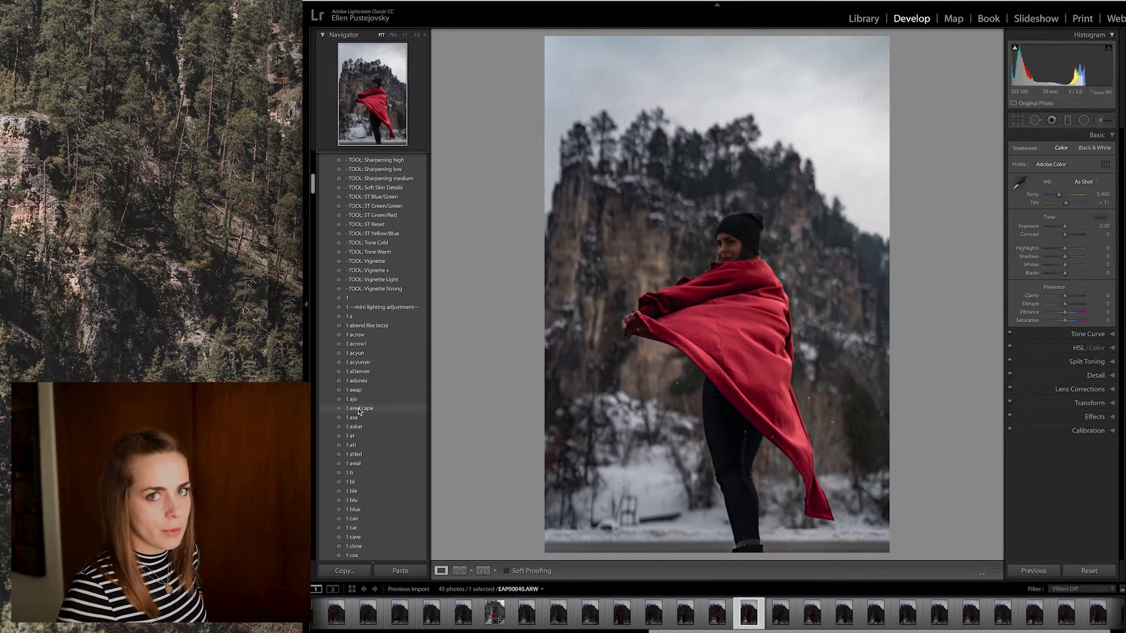